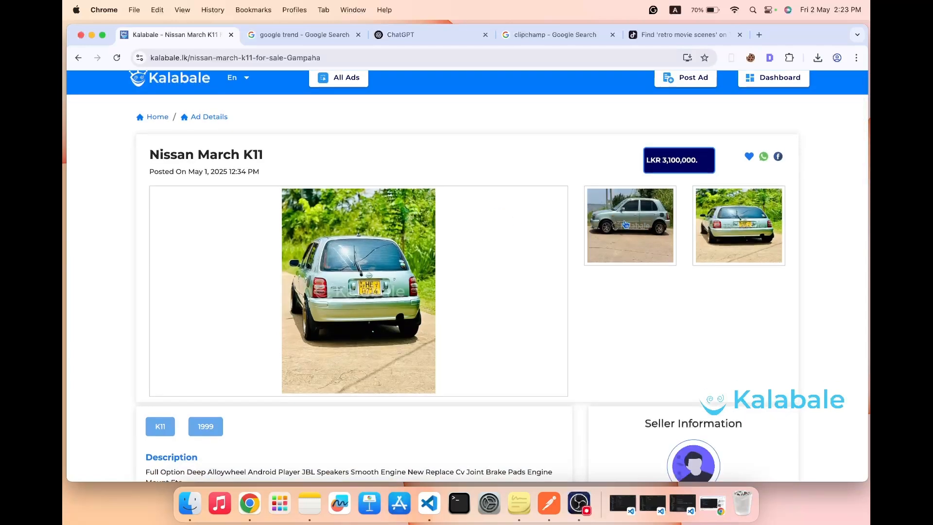
- View the side photo of the Nissan March K11, reveal the seller's phone number and review the ad details
left_click(625, 224)
scroll(625, 224, "down", 5)
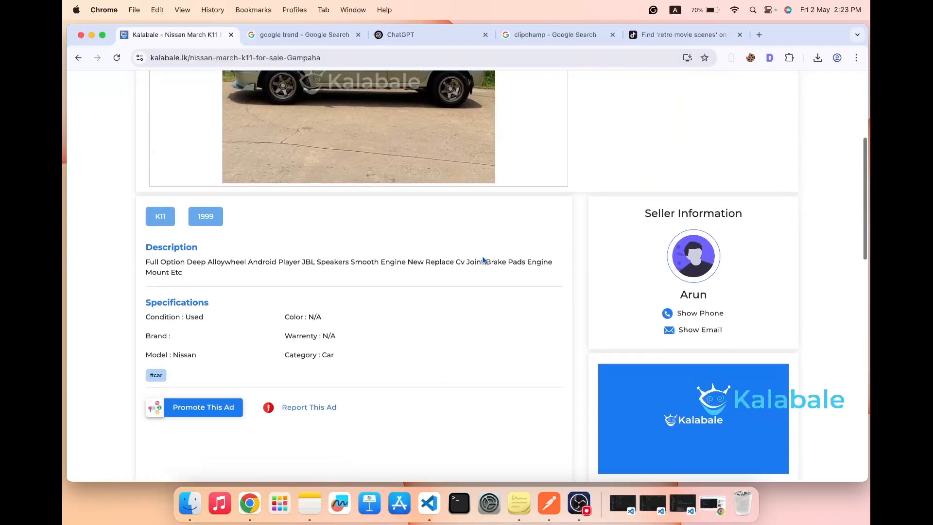
left_click(696, 320)
scroll(427, 289, "down", 3)
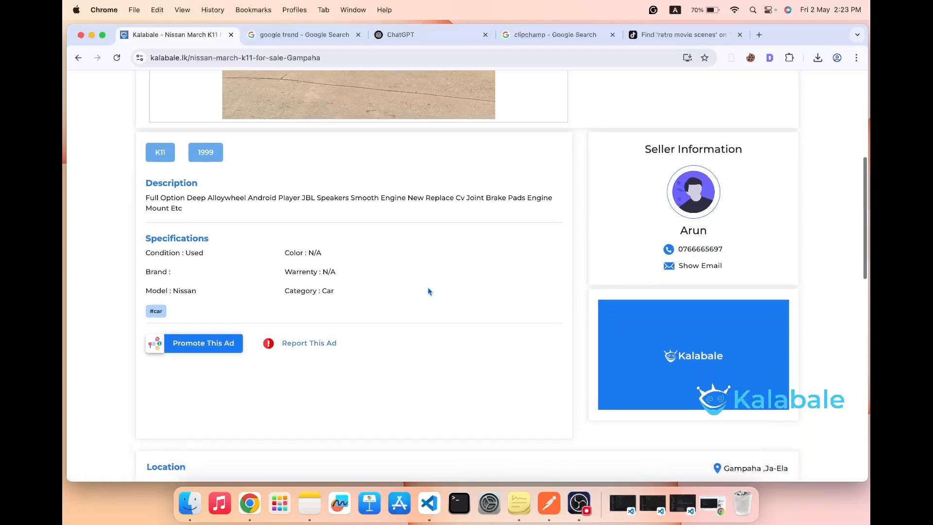
scroll(427, 291, "up", 8)
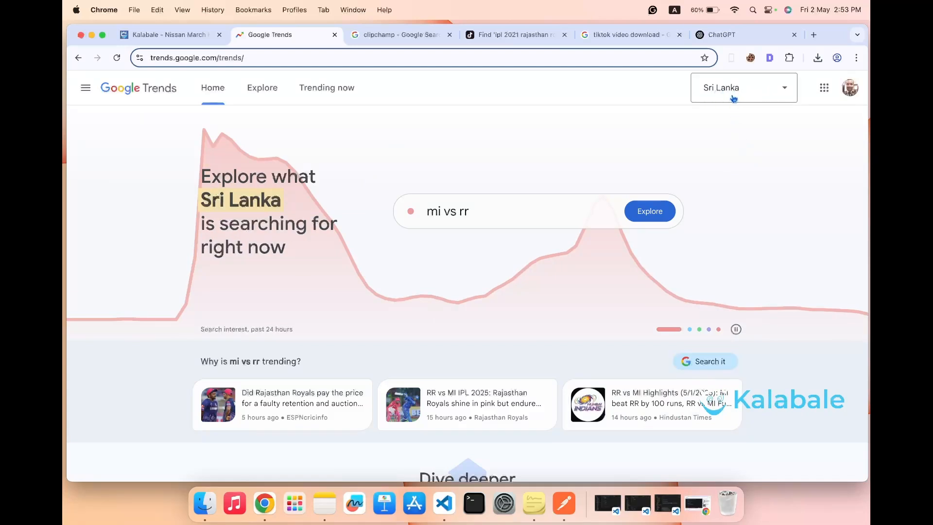
- Open the list of searches trending now in Sri Lanka and look through it
left_click(321, 94)
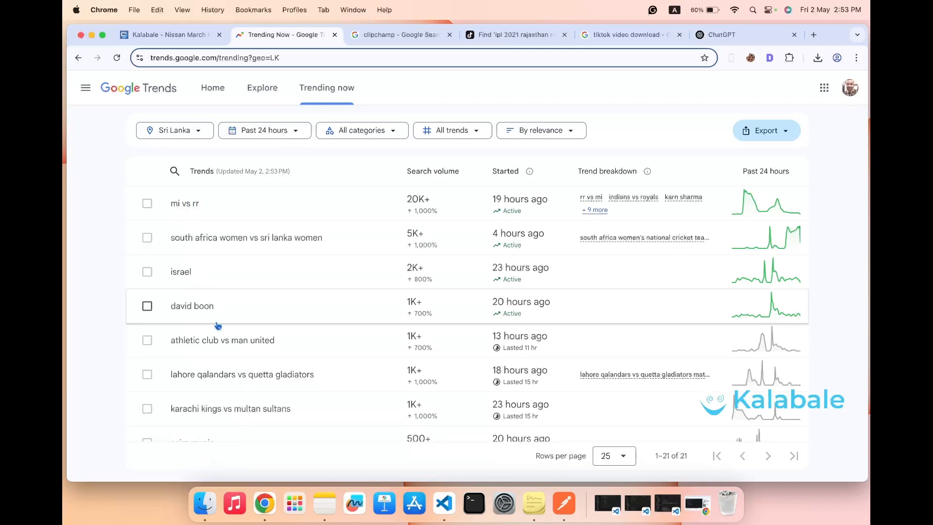
scroll(225, 342, "down", 2)
scroll(226, 342, "down", 3)
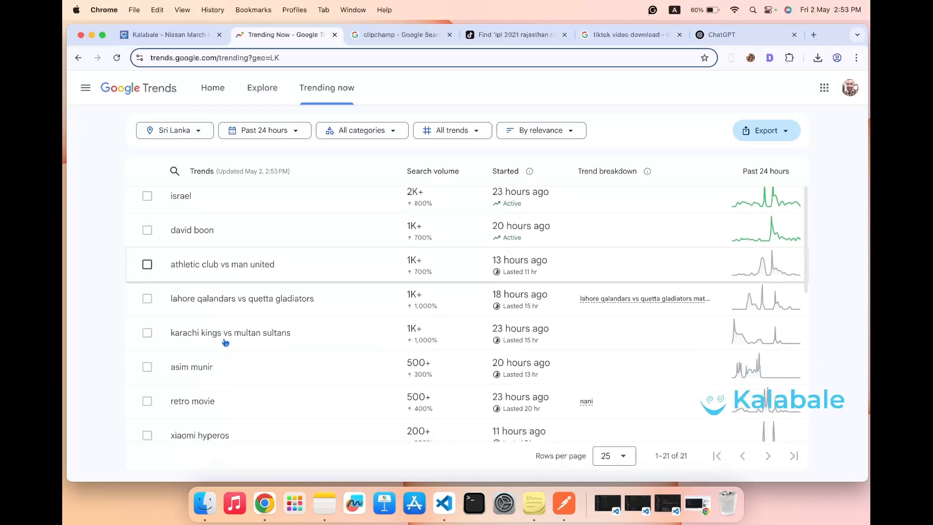
scroll(225, 342, "up", 2)
scroll(225, 342, "up", 3)
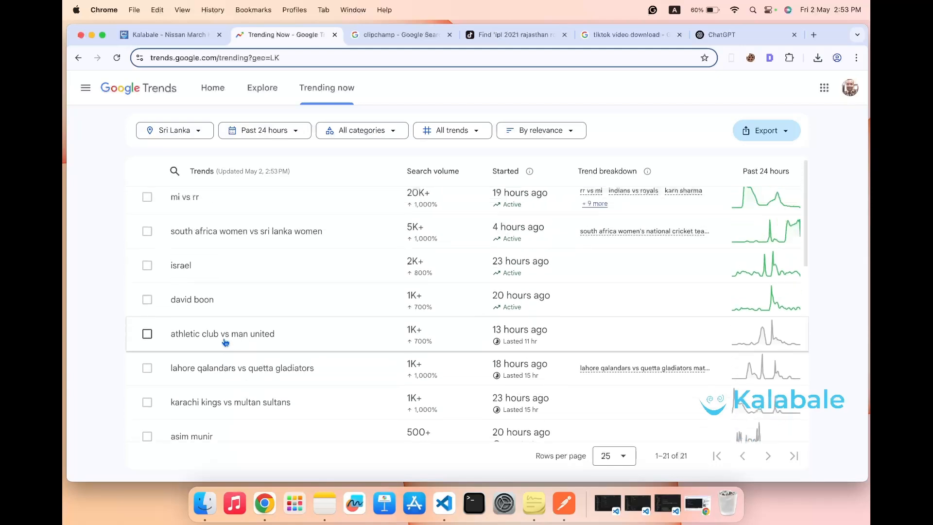
- View the details of the "mi vs rr" trend and open its Rajasthan Royals news article
left_click(214, 210)
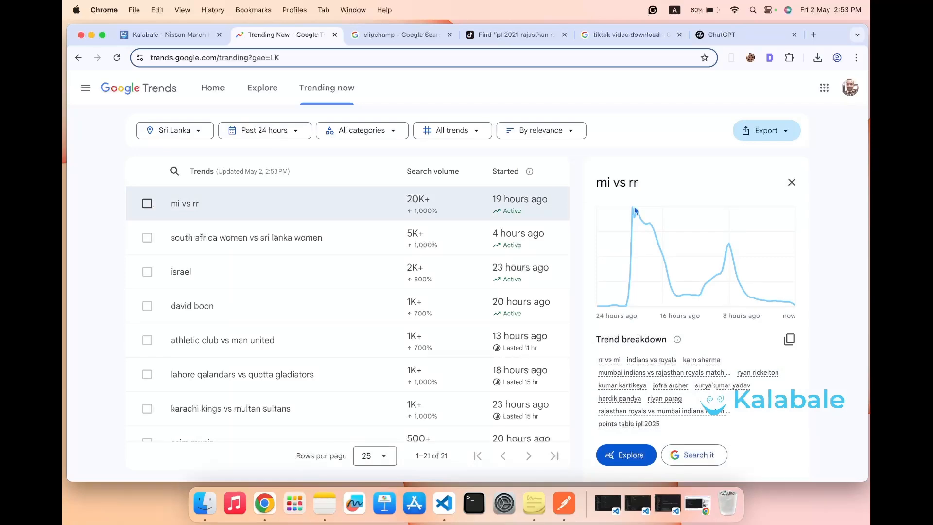
scroll(727, 325, "down", 3)
scroll(727, 326, "down", 5)
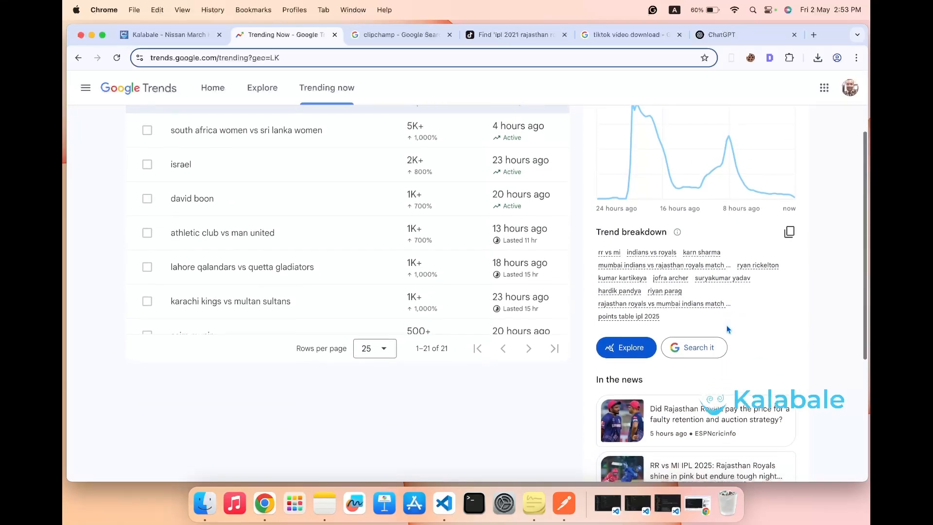
scroll(729, 329, "down", 2)
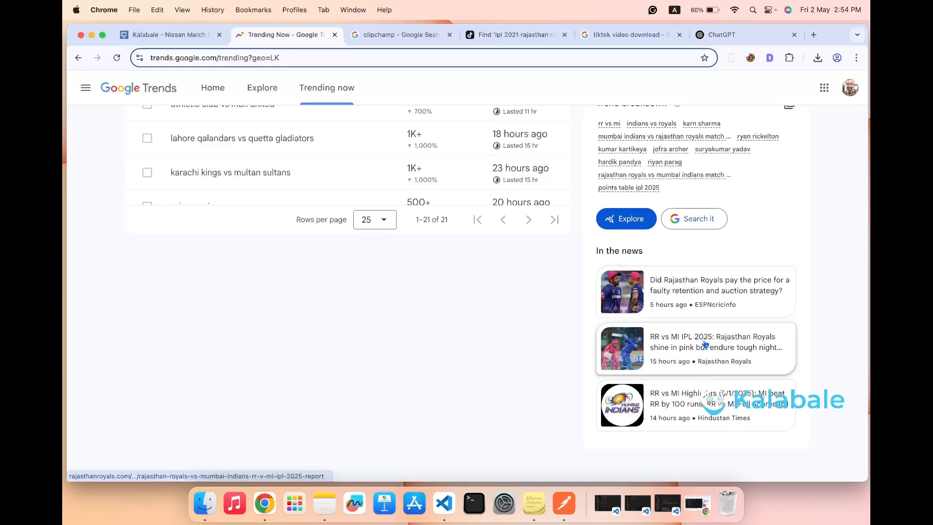
left_click(667, 347)
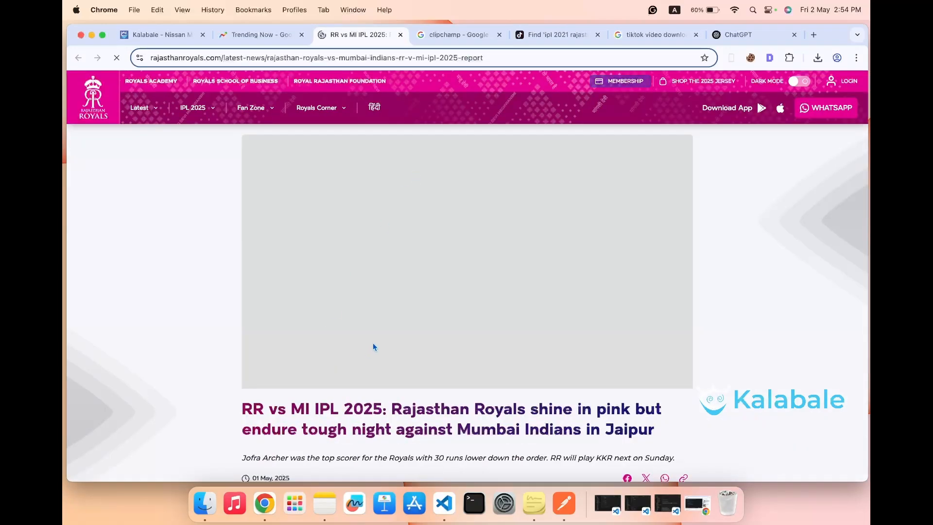
- Read through the RR vs MI IPL 2025 match report and copy its URL
scroll(372, 342, "down", 2)
scroll(372, 342, "down", 5)
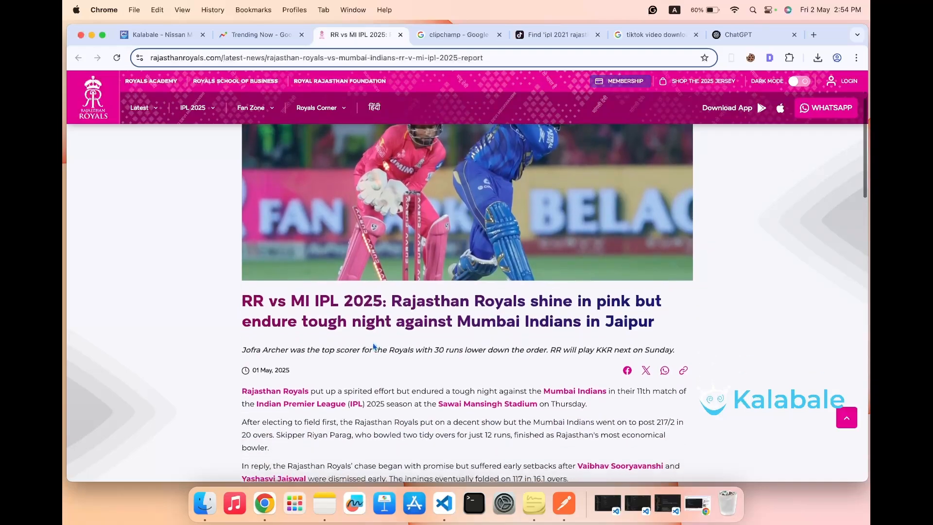
scroll(374, 345, "down", 12)
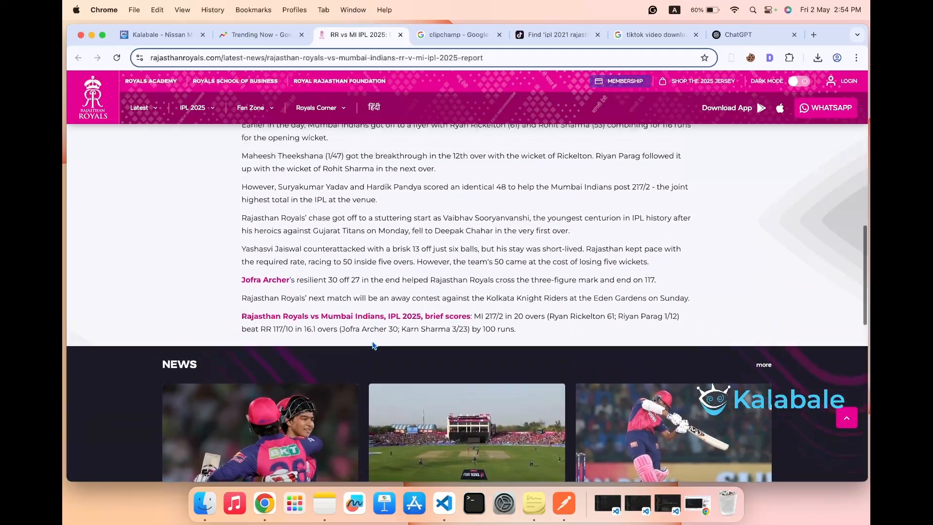
scroll(374, 340, "up", 5)
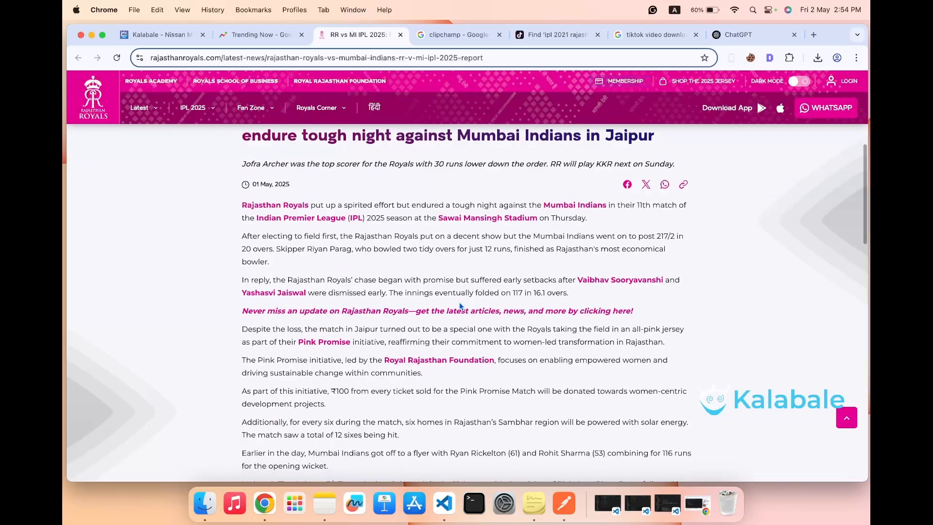
scroll(461, 306, "up", 1)
scroll(461, 306, "up", 6)
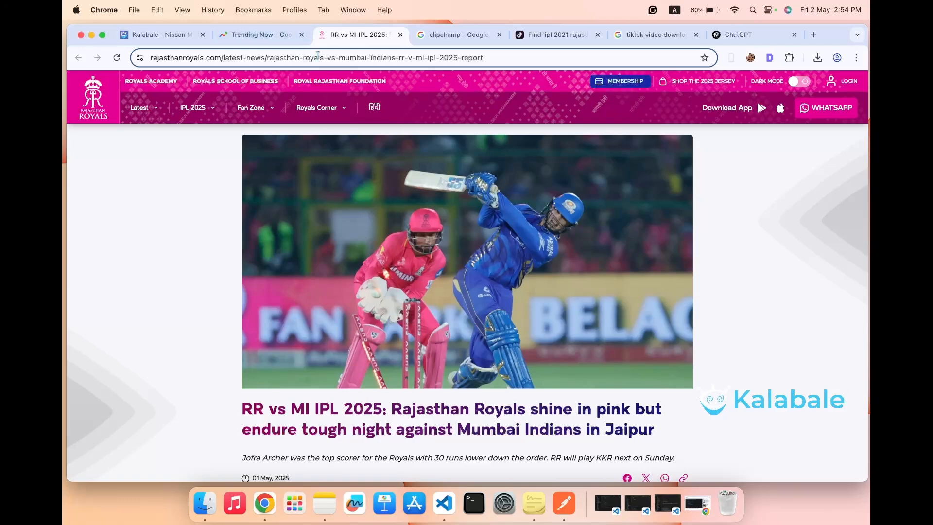
left_click(490, 58)
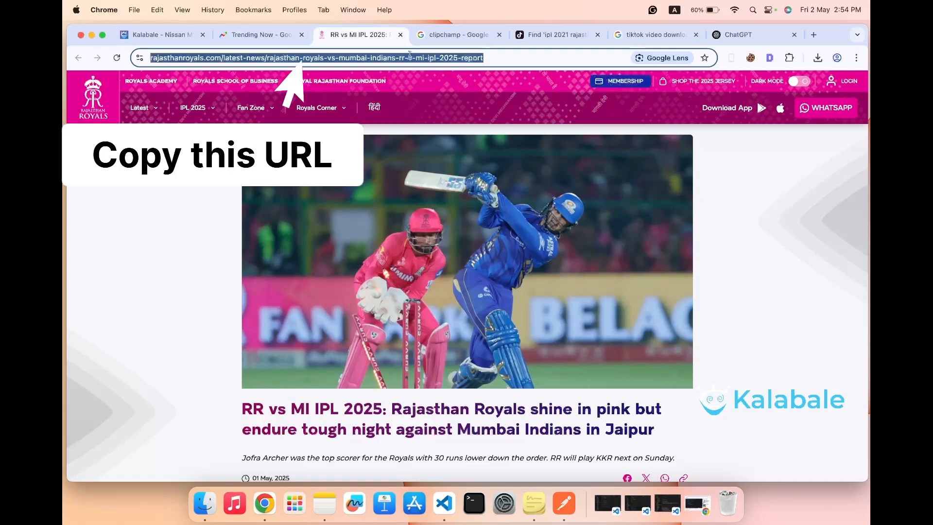
key("super+c")
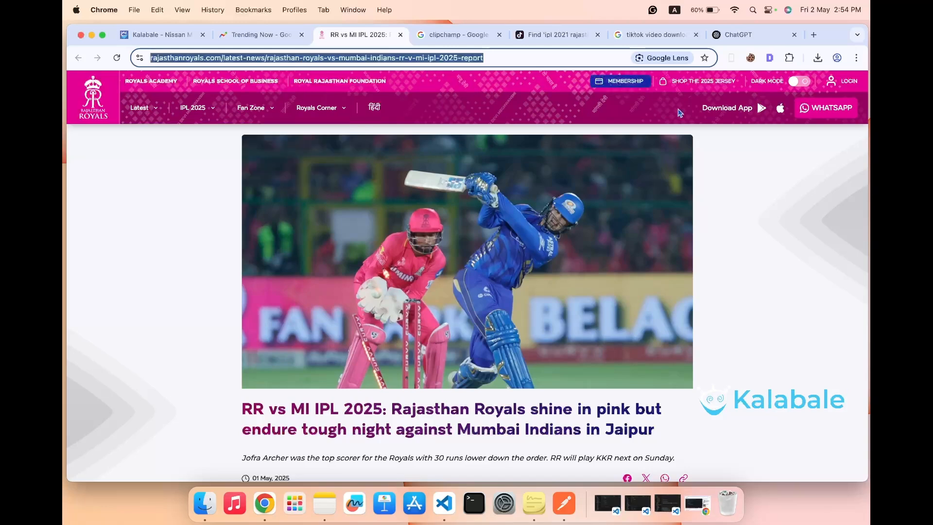
- Switch to ChatGPT and submit "write me a short summary one paragraph article from this link" followed by the copied article URL
left_click(738, 34)
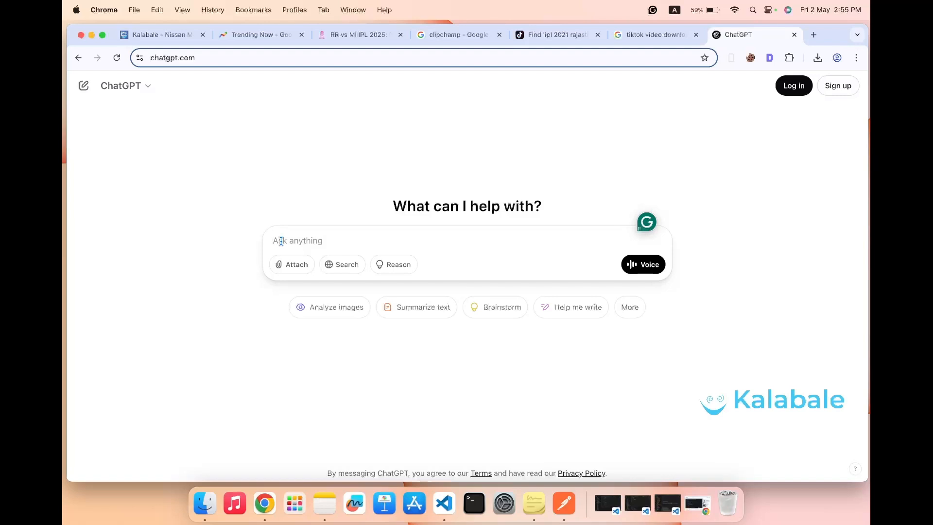
type("cr")
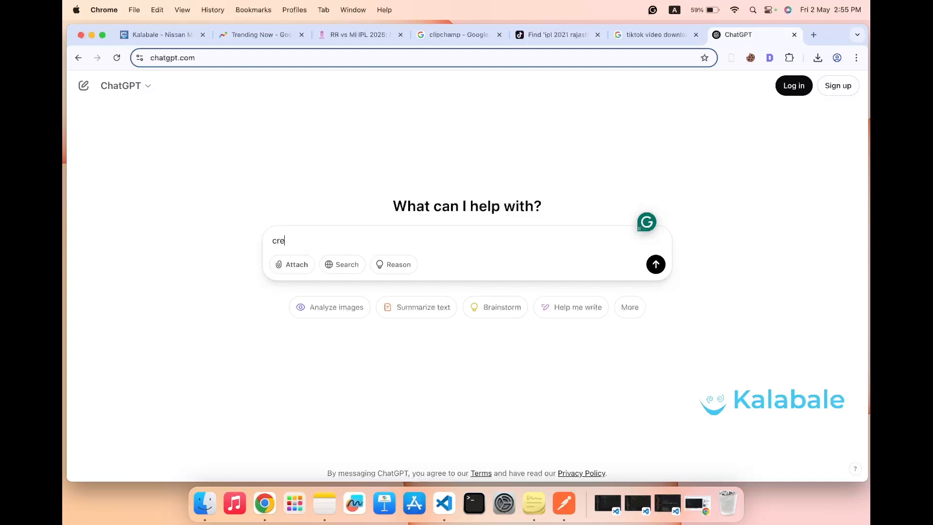
type("e")
key("BackSpace")
key("BackSpace")
key("BackSpace")
type("write me a short summary one paragraph article from this link")
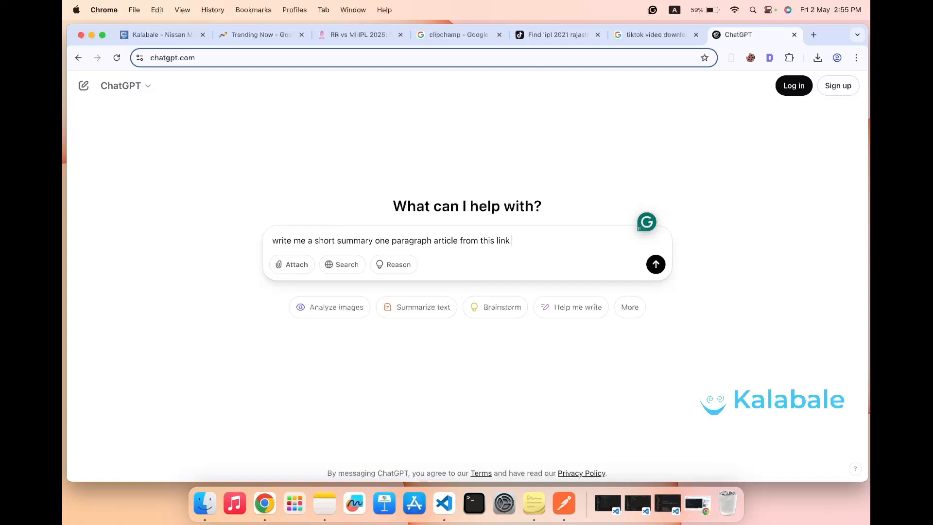
key("super+v")
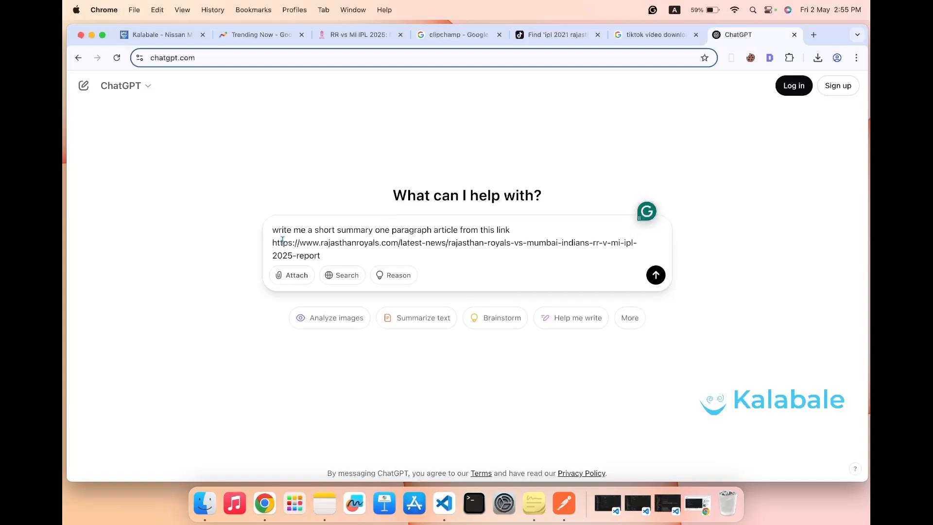
left_click(655, 275)
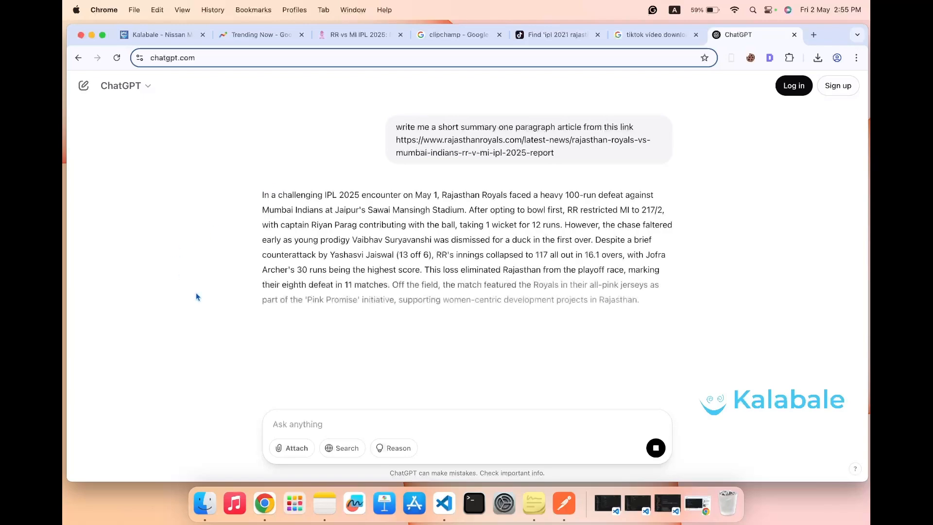
- Review the generated reply and select its whole summary paragraph
scroll(210, 278, "down", 3)
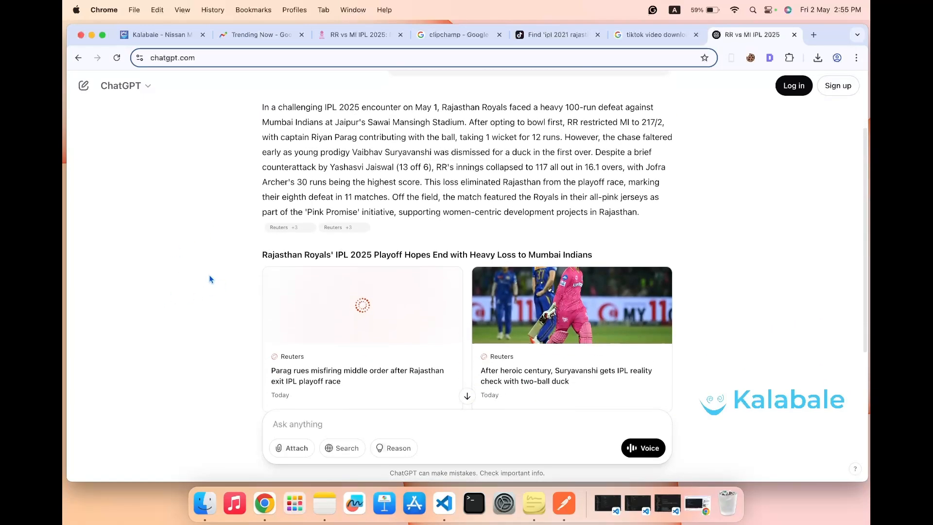
scroll(209, 275, "up", 3)
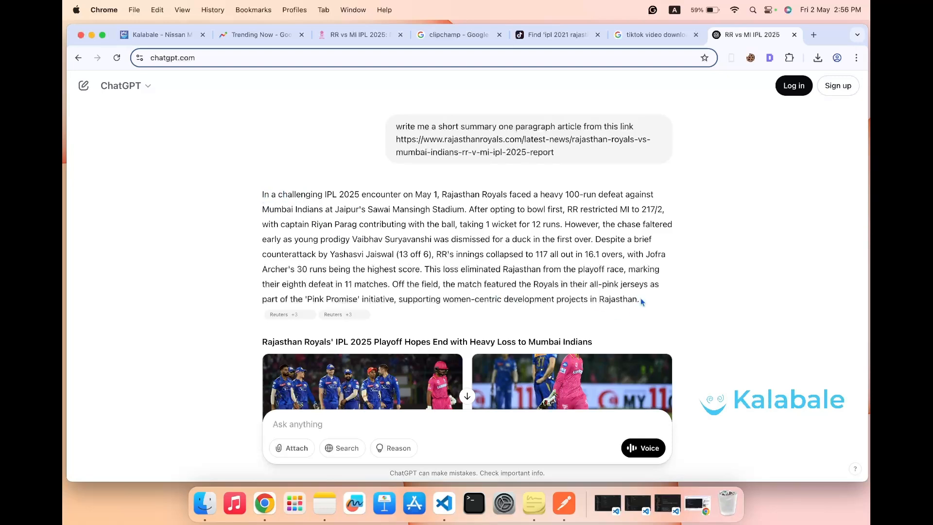
left_click_drag(640, 298, 260, 202)
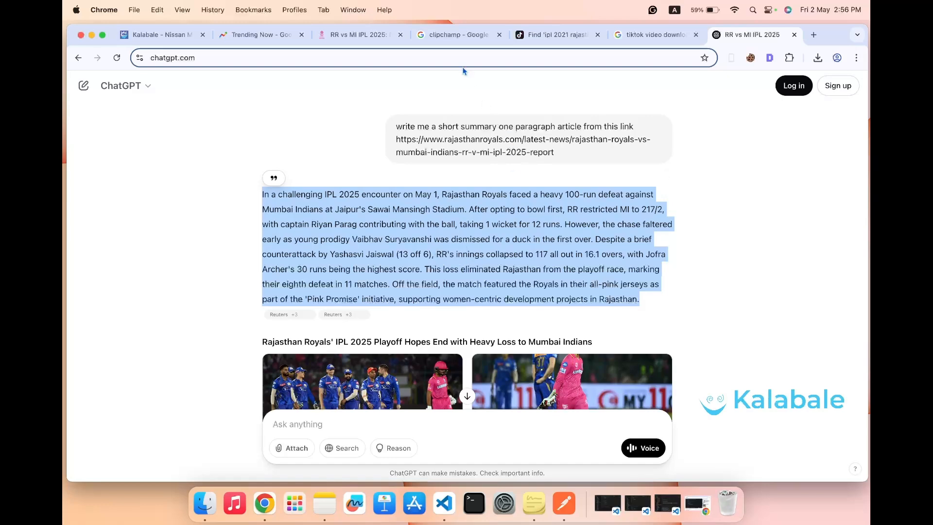
- Switch to the clipchamp search results and open the Clipchamp website
left_click(447, 36)
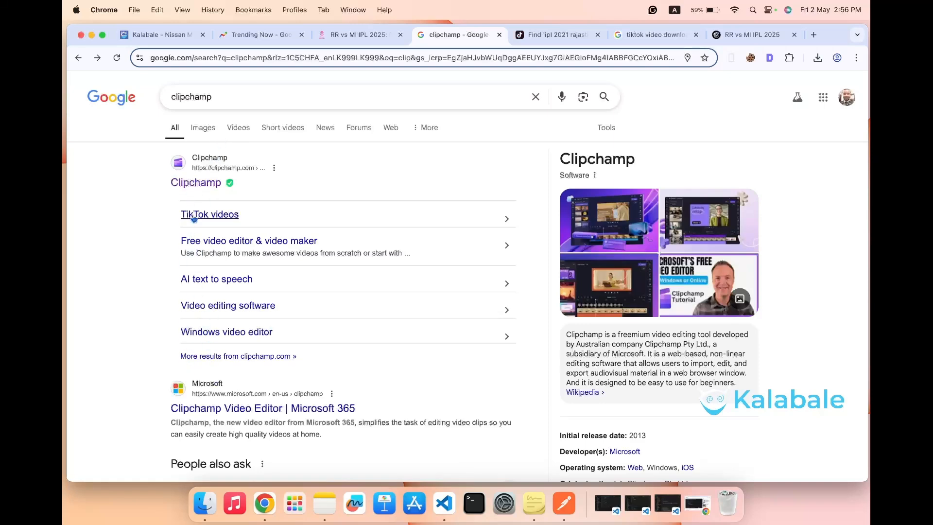
left_click(193, 187)
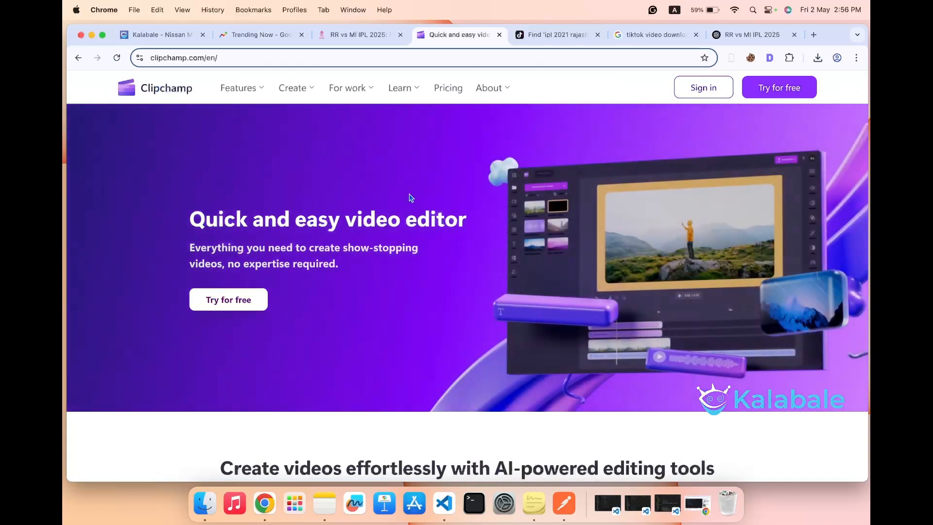
- Examine the AI-powered editing tools presented on the Clipchamp home page
scroll(376, 312, "down", 1)
scroll(375, 312, "down", 5)
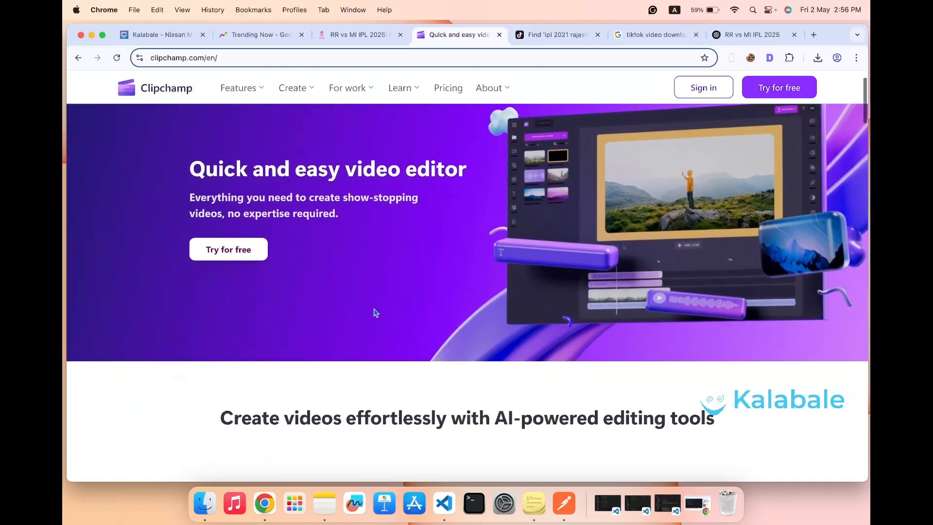
scroll(373, 308, "down", 5)
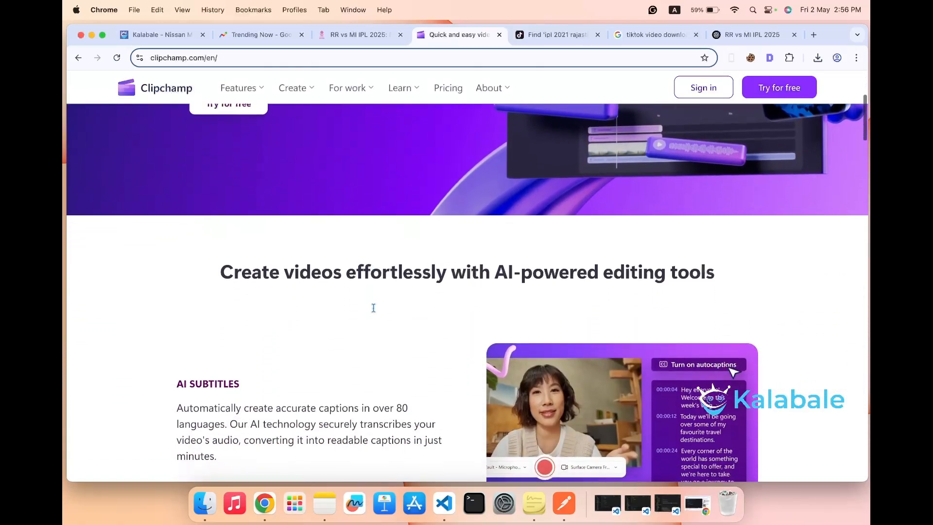
scroll(373, 308, "down", 10)
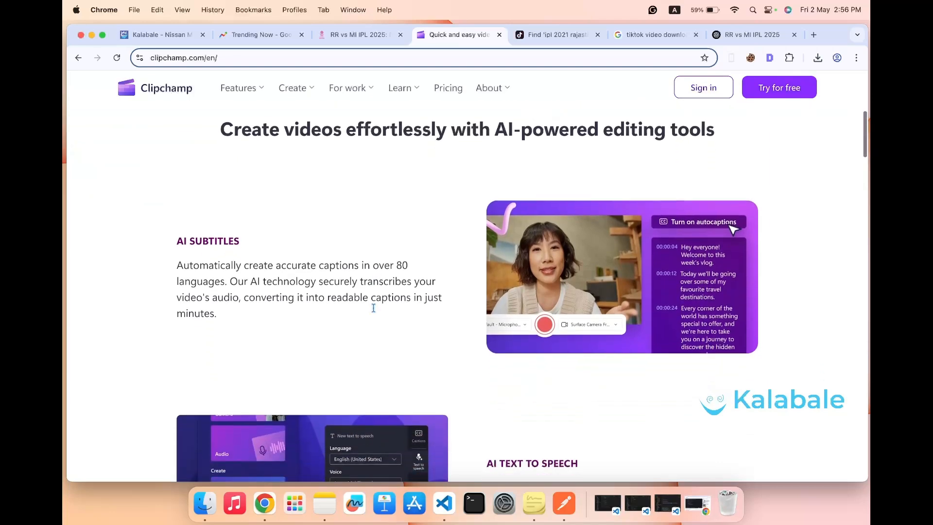
scroll(375, 312, "down", 5)
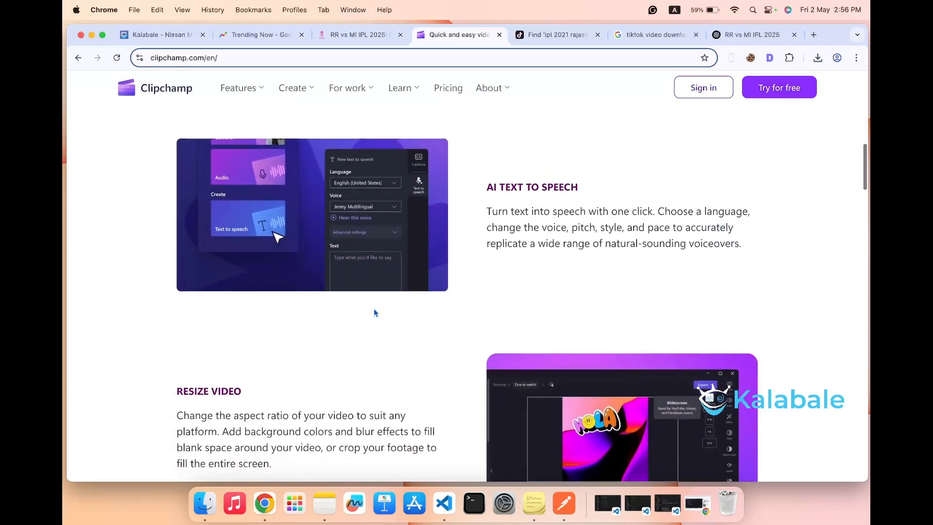
scroll(376, 313, "up", 1)
scroll(375, 312, "down", 1)
scroll(375, 312, "up", 7)
scroll(375, 312, "up", 15)
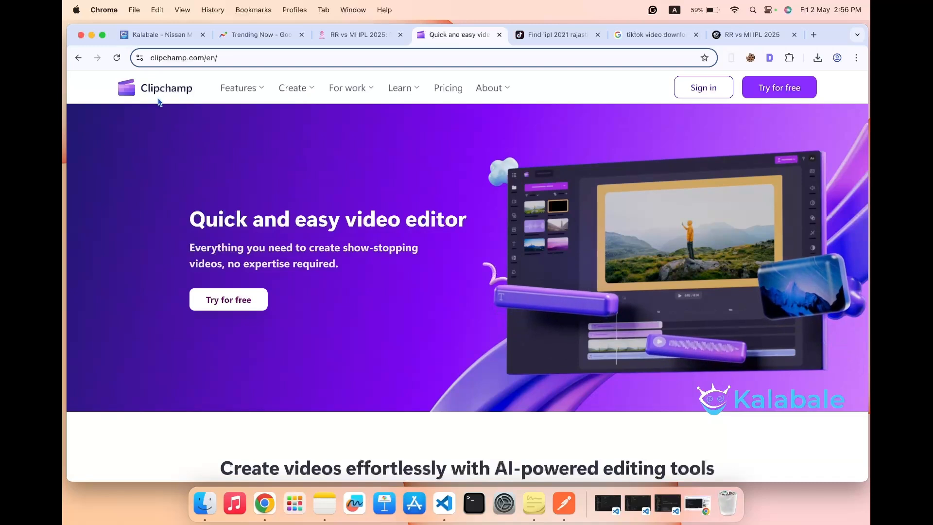
- Enter the free Clipchamp editor, skipping the onboarding question, and create a new video from scratch
left_click(232, 302)
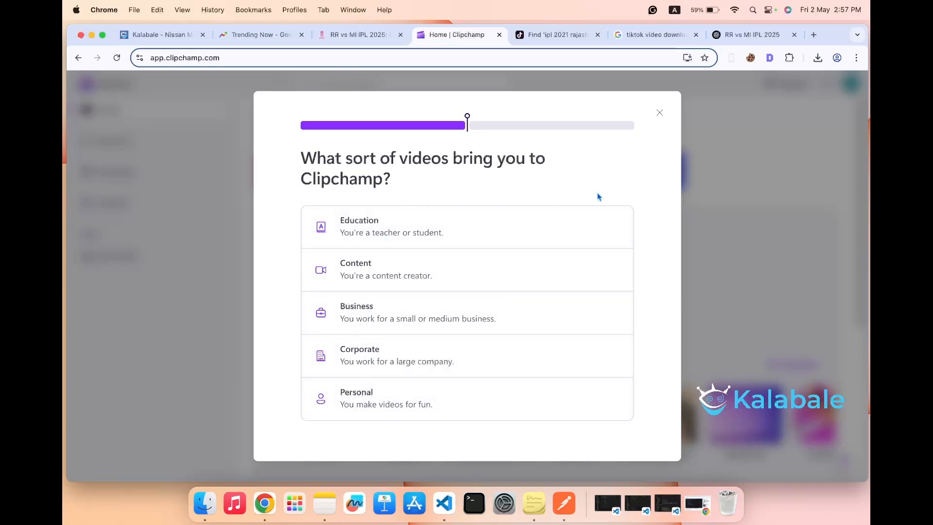
left_click(660, 114)
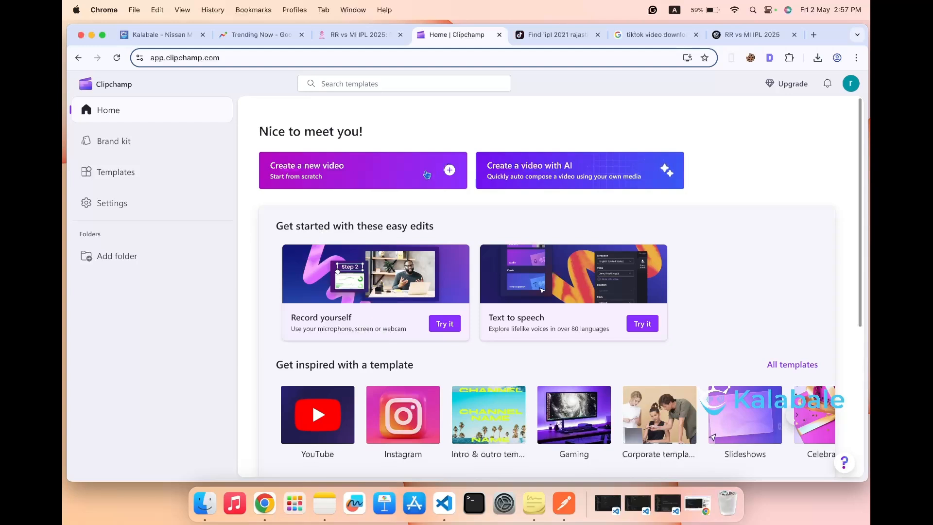
left_click(426, 175)
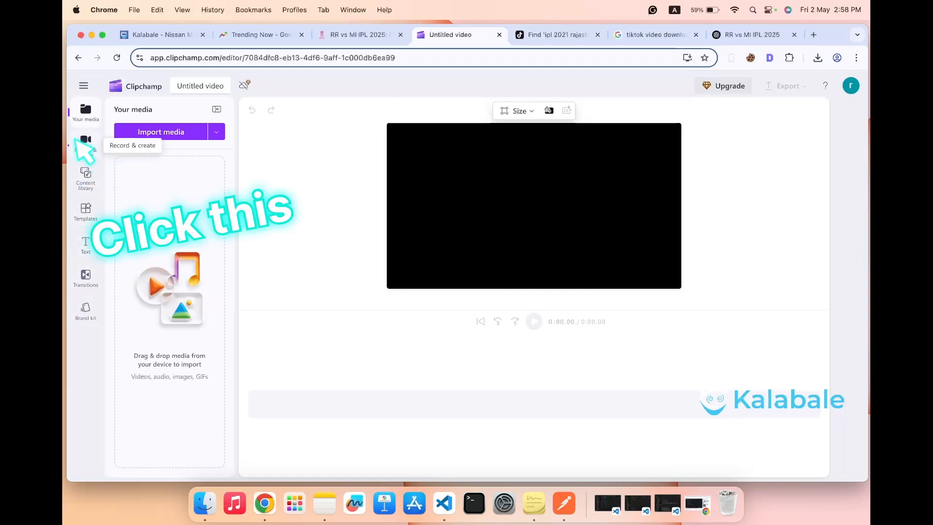
- Add a text-to-speech clip to the empty video project and display its narration settings
left_click(85, 151)
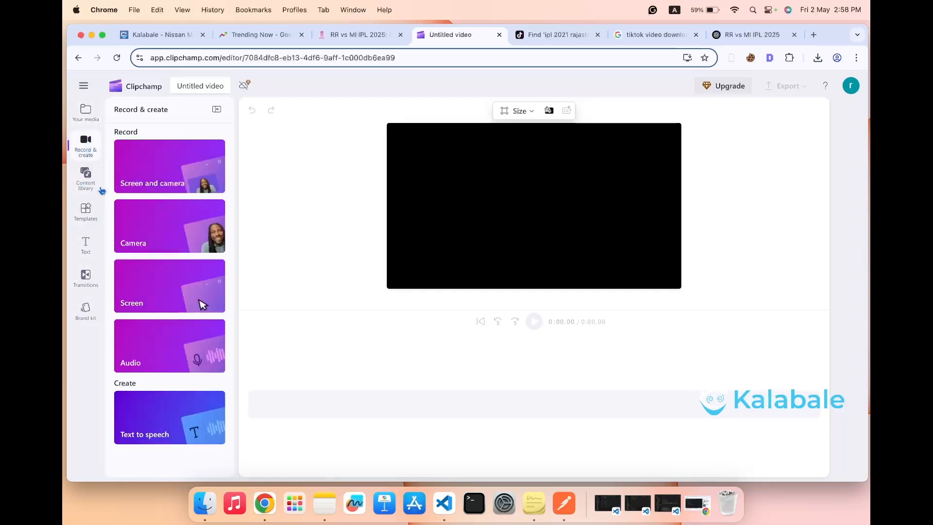
left_click(160, 427)
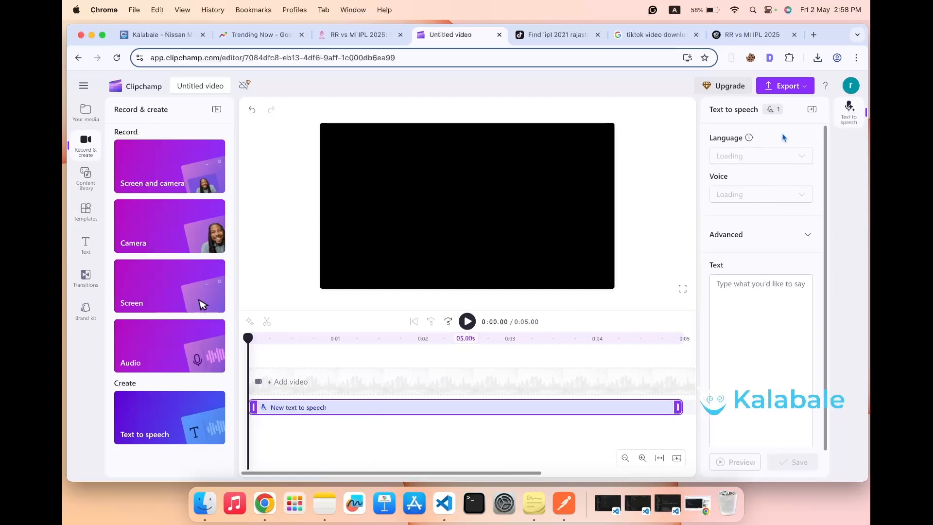
left_click(854, 114)
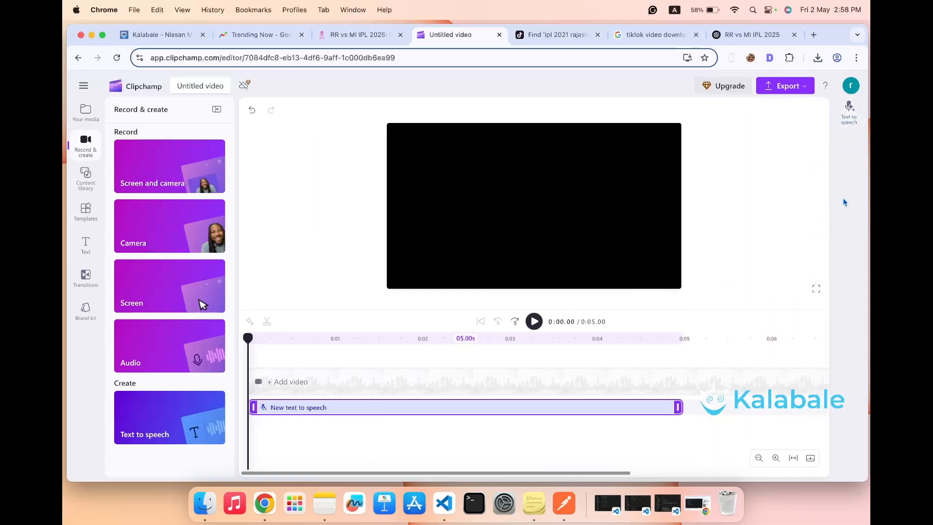
left_click(850, 120)
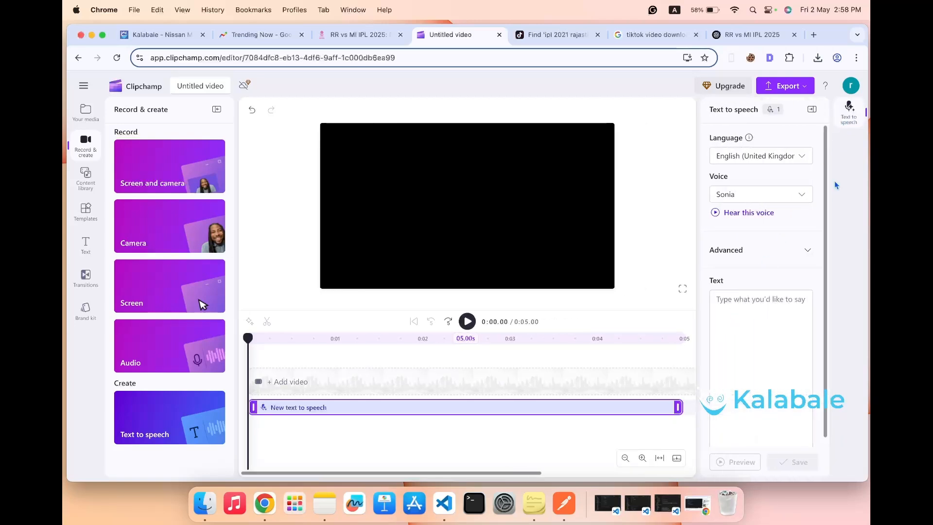
- Set the text-to-speech language to Sinhala (Sri Lanka)
left_click(801, 158)
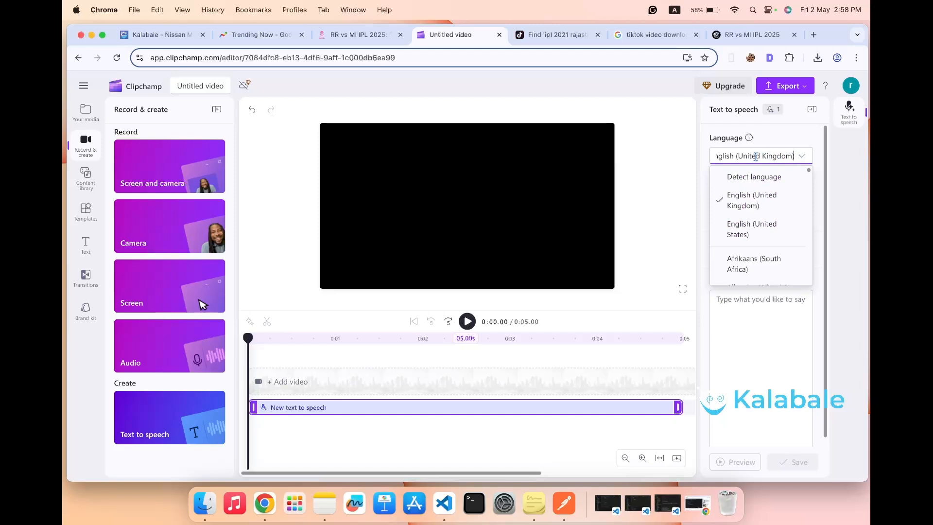
key("BackSpace")
key("BackSpace")
key("BackSpace")
key("BackSpace")
key("BackSpace")
key("BackSpace")
key("BackSpace")
key("BackSpace")
key("BackSpace")
key("BackSpace")
key("BackSpace")
key("BackSpace")
key("BackSpace")
key("BackSpace")
key("BackSpace")
key("BackSpace")
key("BackSpace")
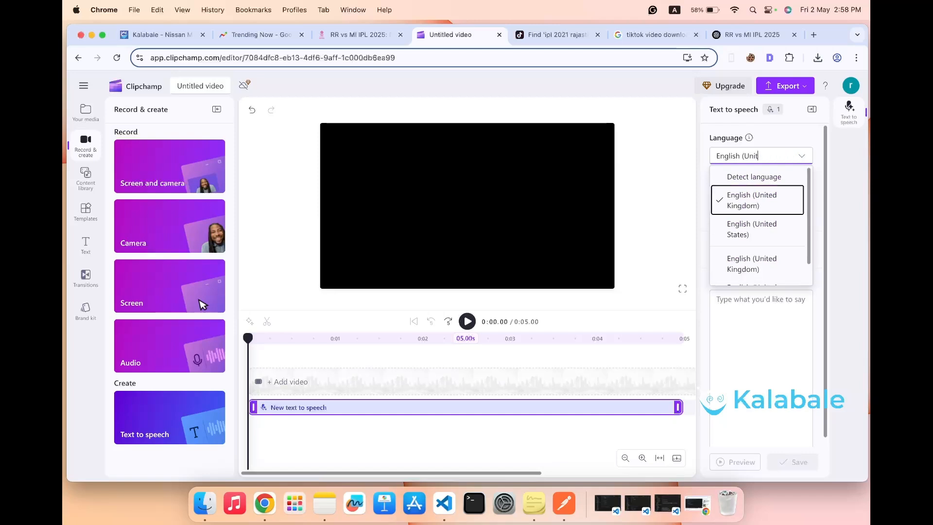
key("BackSpace")
key("BackSpace")
key("BackSpace")
key("BackSpace")
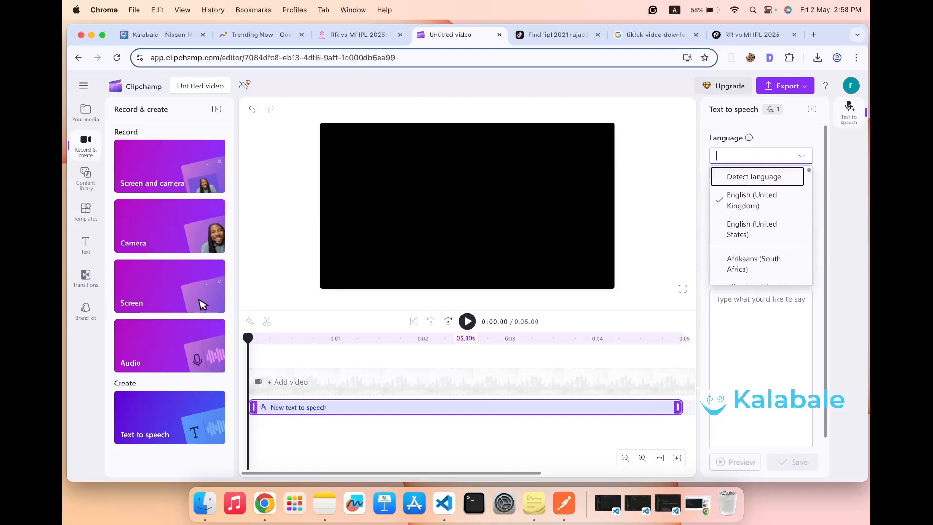
type("sinh")
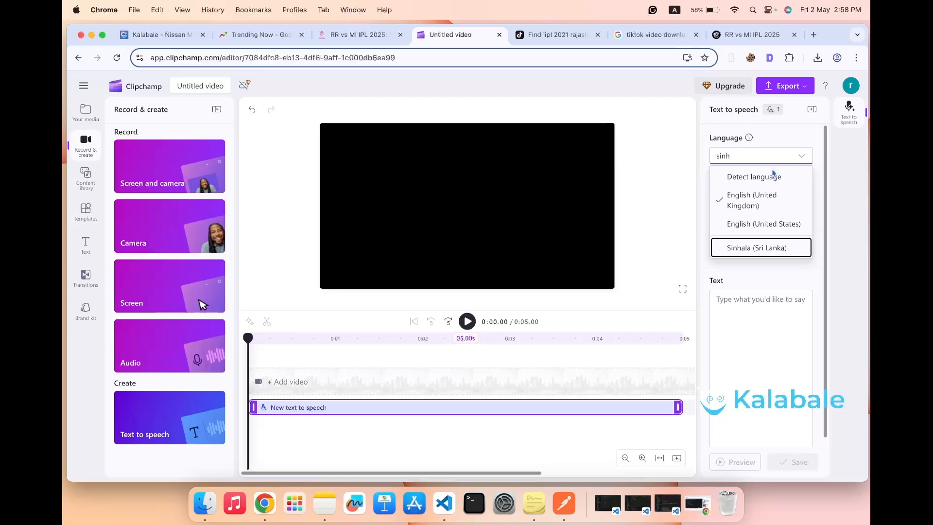
left_click(757, 250)
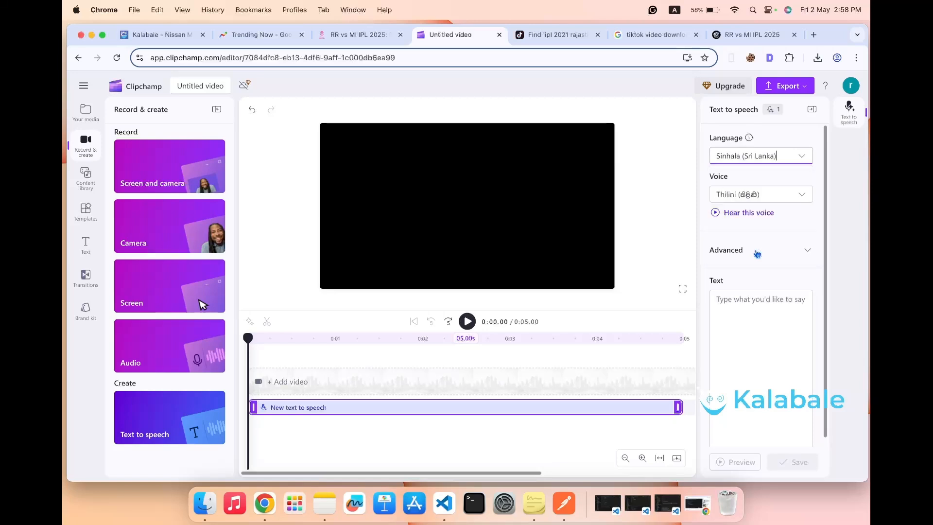
- Choose the Sinhala voice Sameera for the narration and place the cursor in the empty script text
left_click(803, 193)
scroll(739, 290, "down", 5)
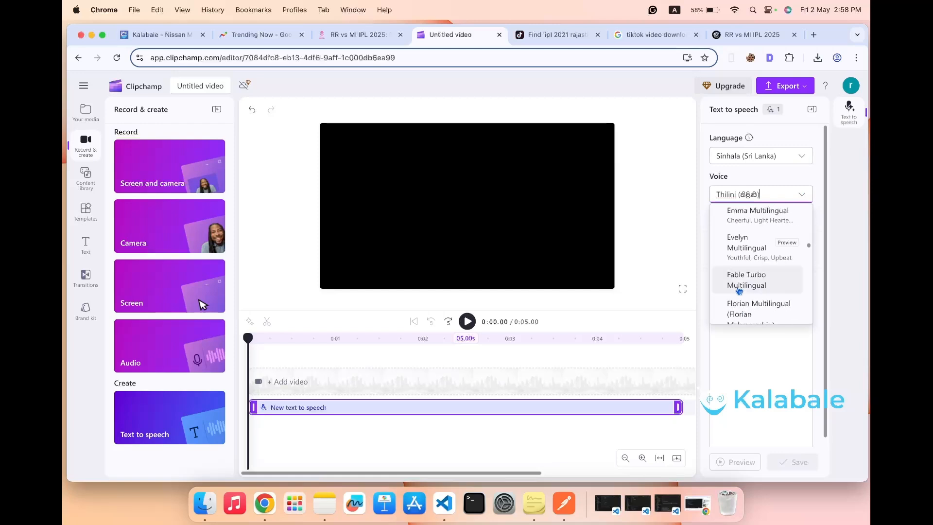
scroll(739, 290, "down", 15)
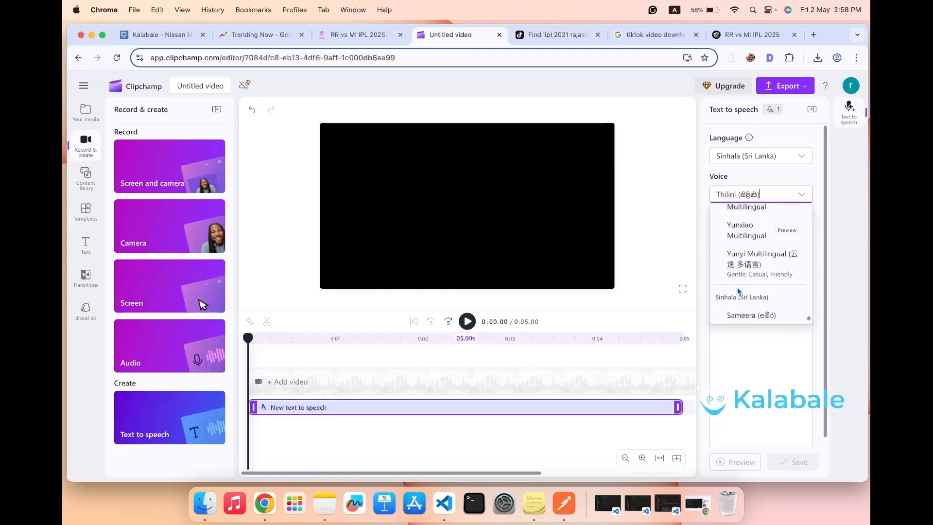
scroll(738, 290, "down", 2)
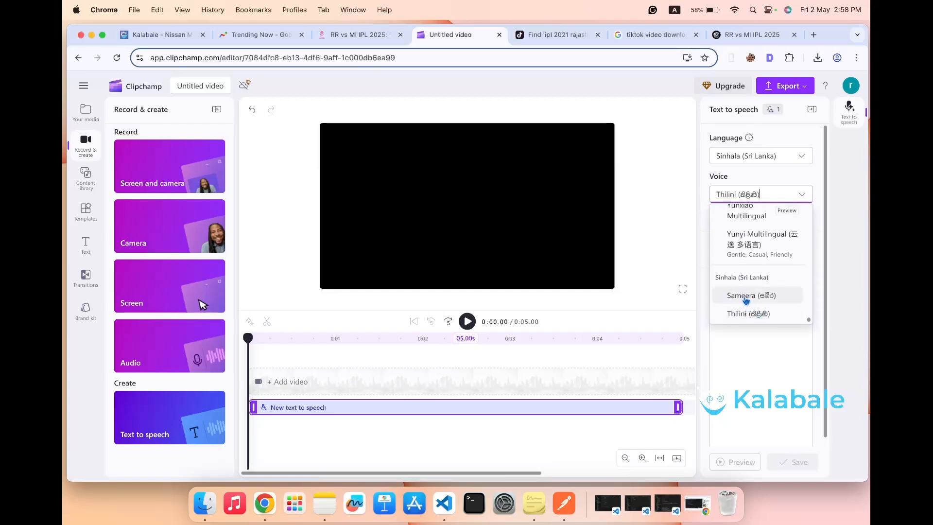
left_click(745, 297)
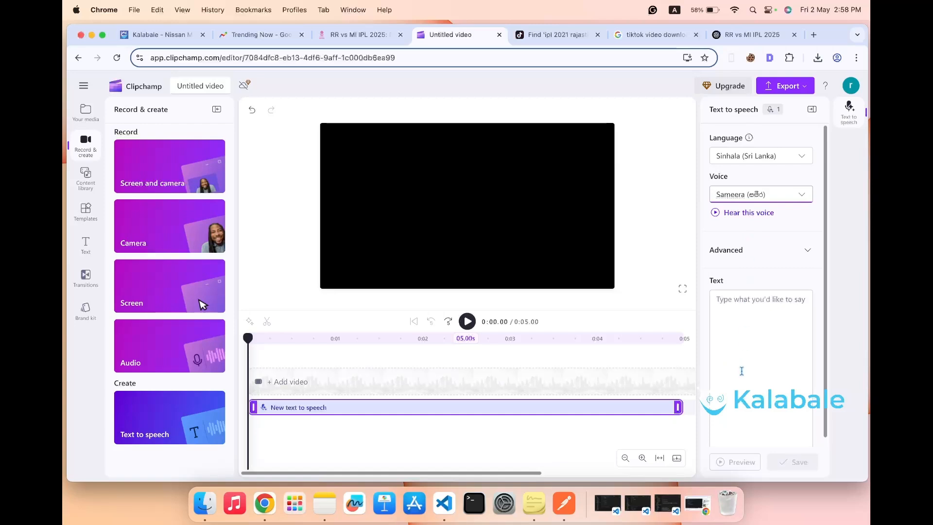
scroll(741, 370, "down", 2)
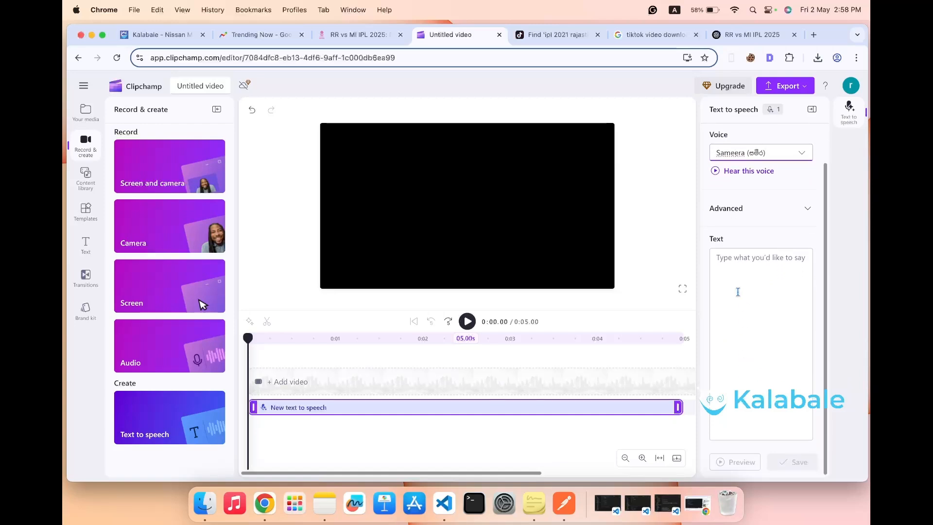
left_click(725, 264)
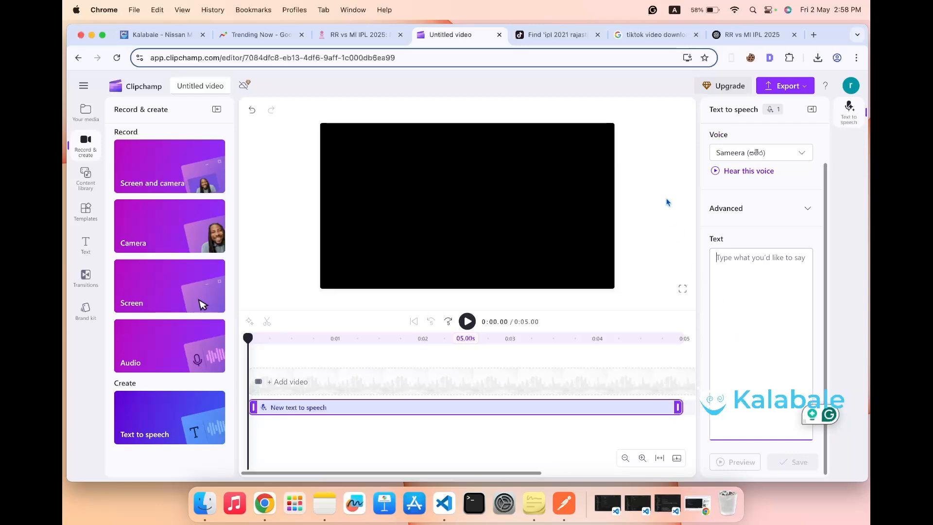
- Copy the selected summary paragraph from ChatGPT and translate it from English to Sinhala in Google Translate
left_click(739, 42)
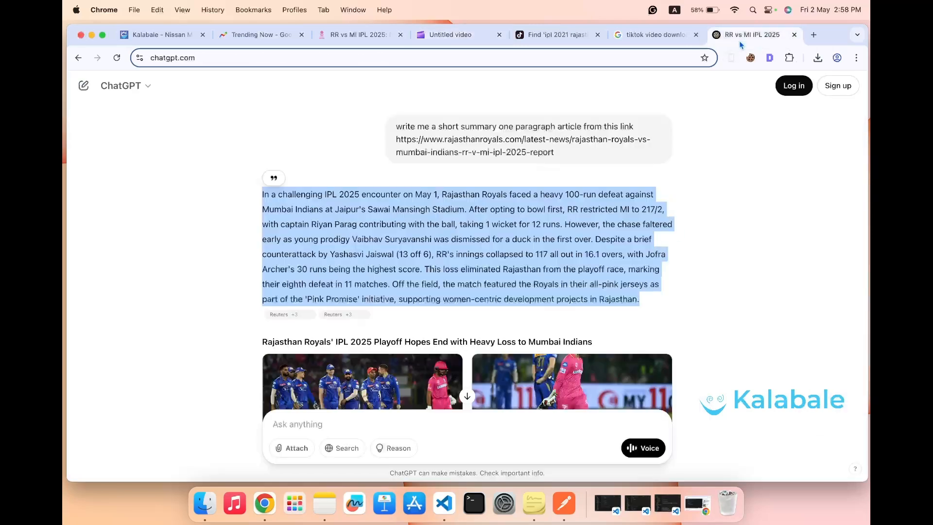
right_click(323, 223)
left_click(328, 242)
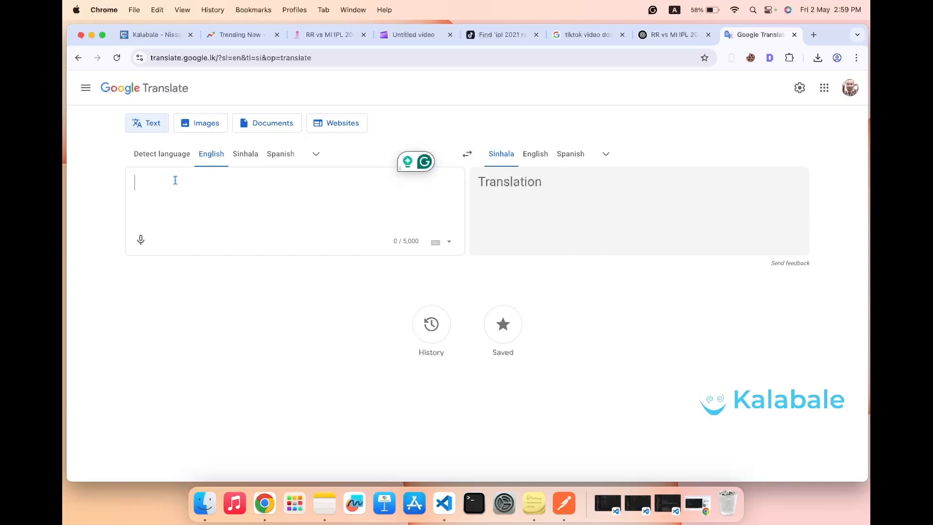
key("super+v")
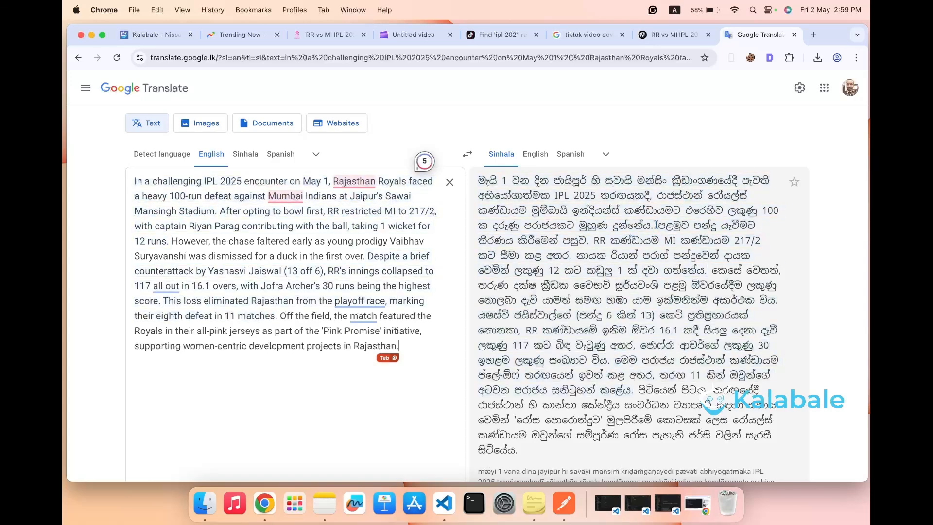
- Copy the Sinhala translation and paste it into Clipchamp as the text-to-speech script
scroll(630, 346, "down", 5)
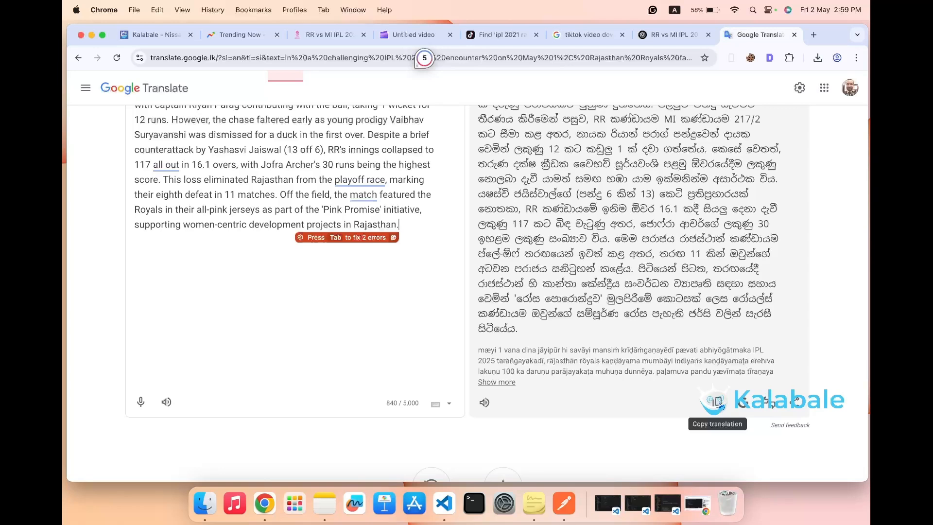
left_click(718, 401)
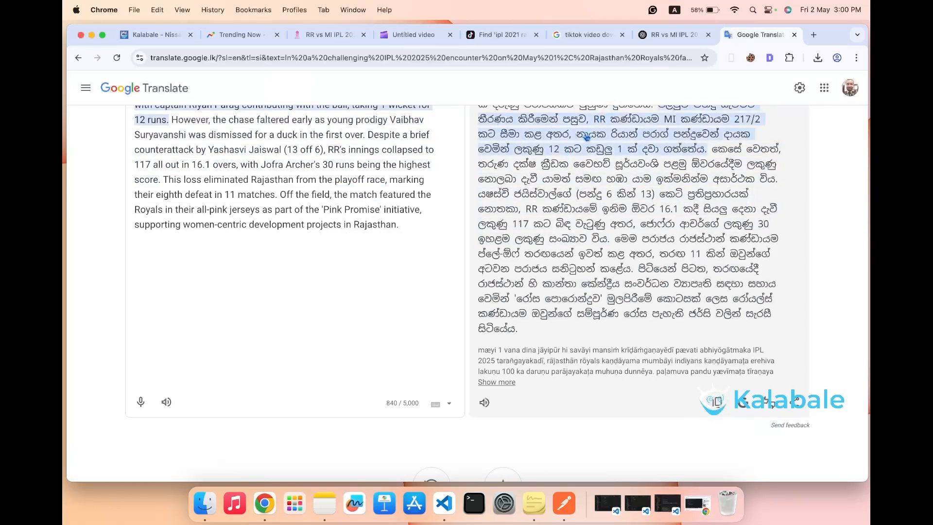
left_click(412, 40)
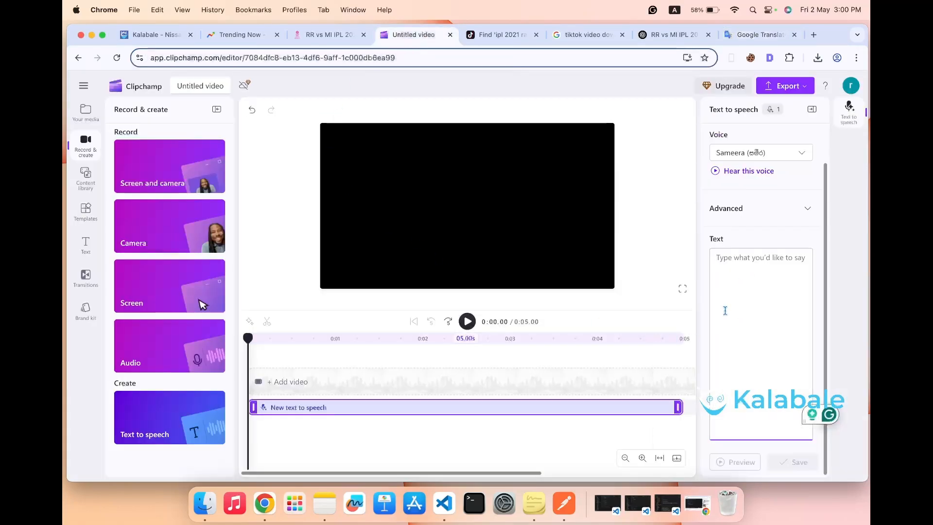
left_click(736, 270)
key("super+v")
scroll(750, 327, "up", 10)
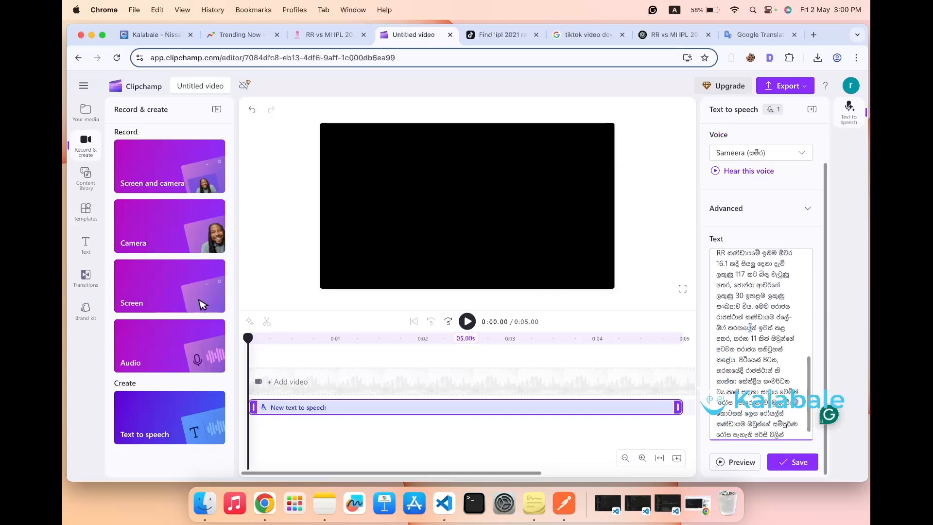
scroll(767, 254, "up", 3)
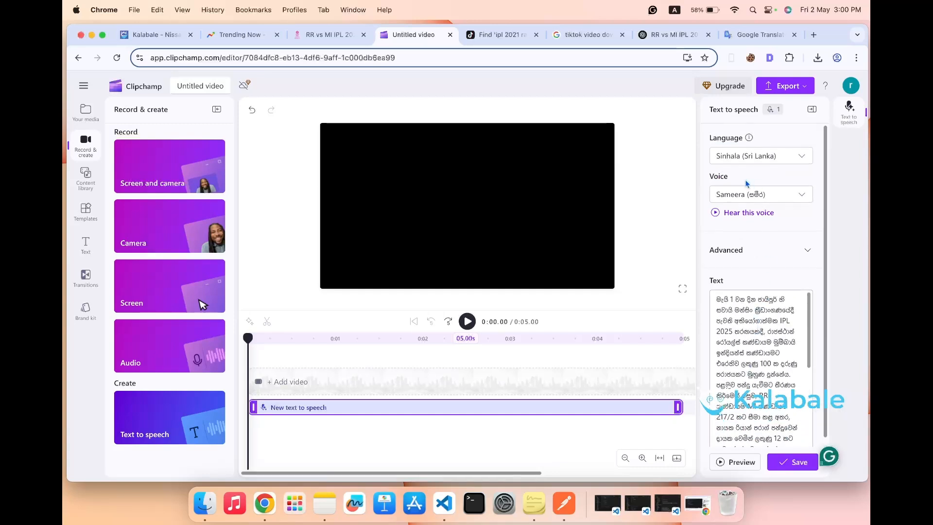
scroll(751, 280, "down", 3)
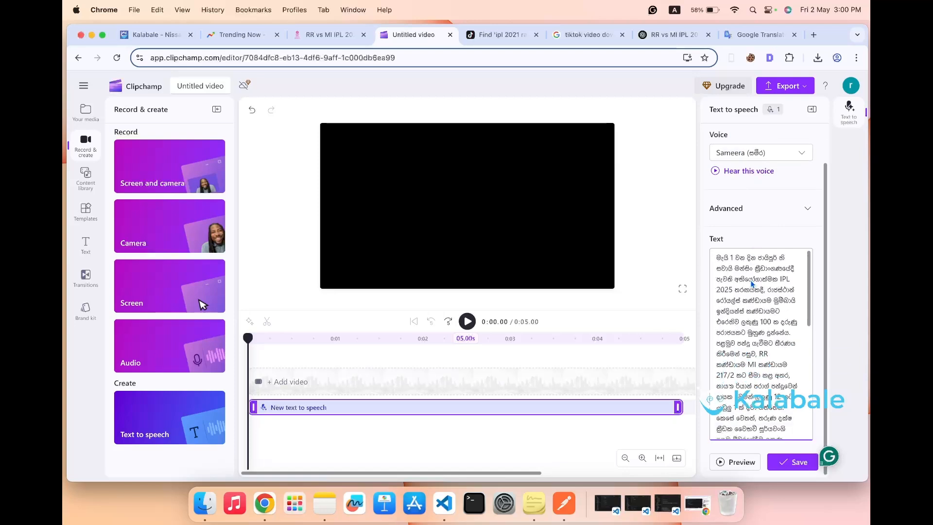
- Preview the narration at a higher sound volume and set its vocal pitch to Medium
left_click(730, 467)
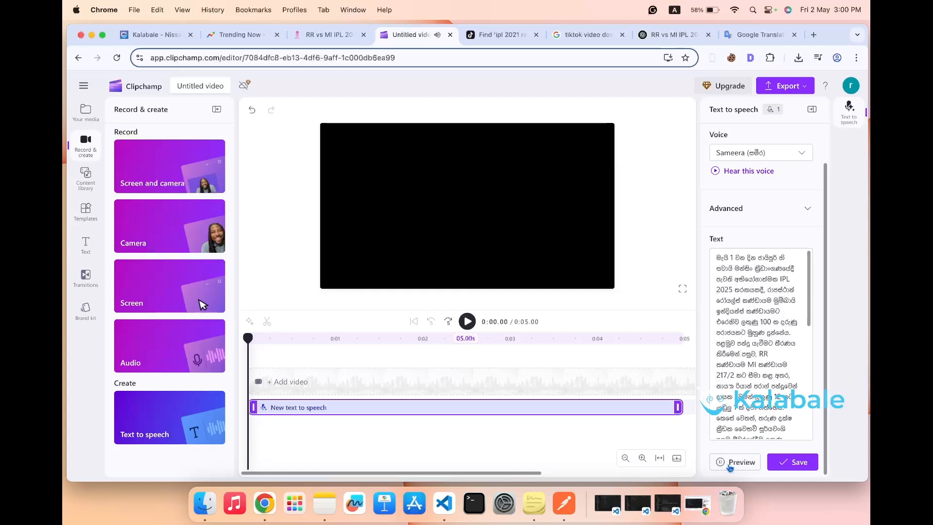
key("XF86AudioRaiseVolume")
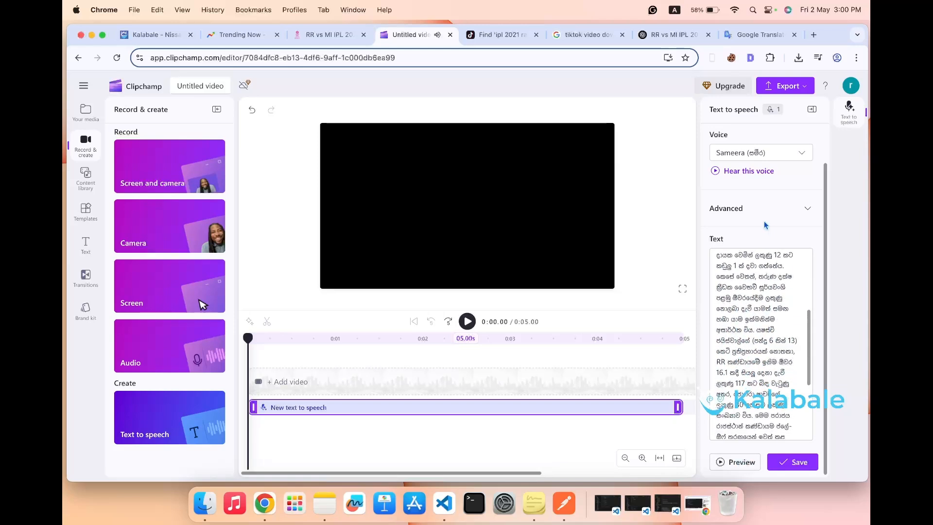
left_click(731, 209)
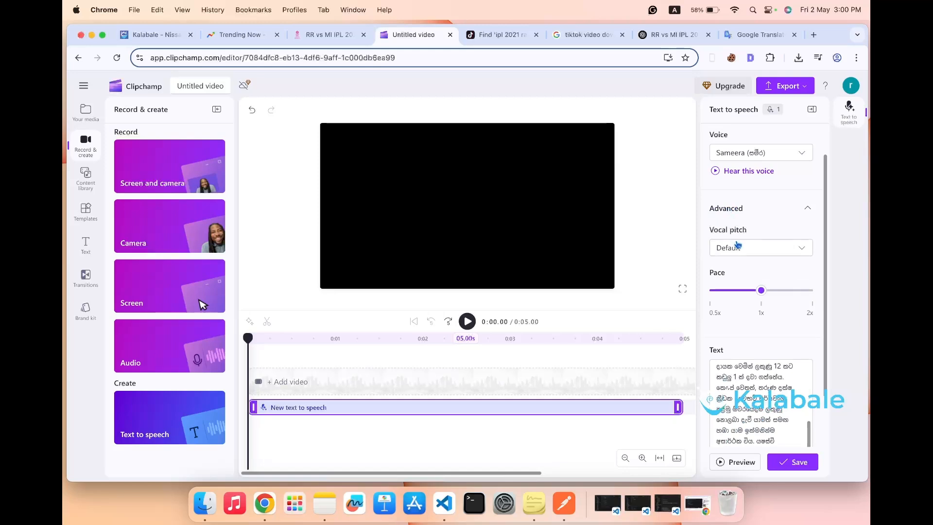
scroll(740, 248, "down", 2)
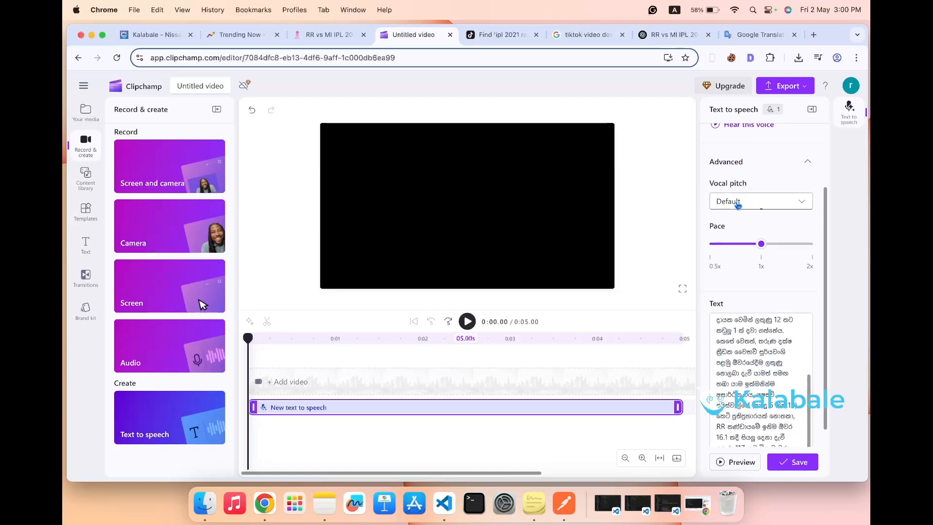
left_click(738, 204)
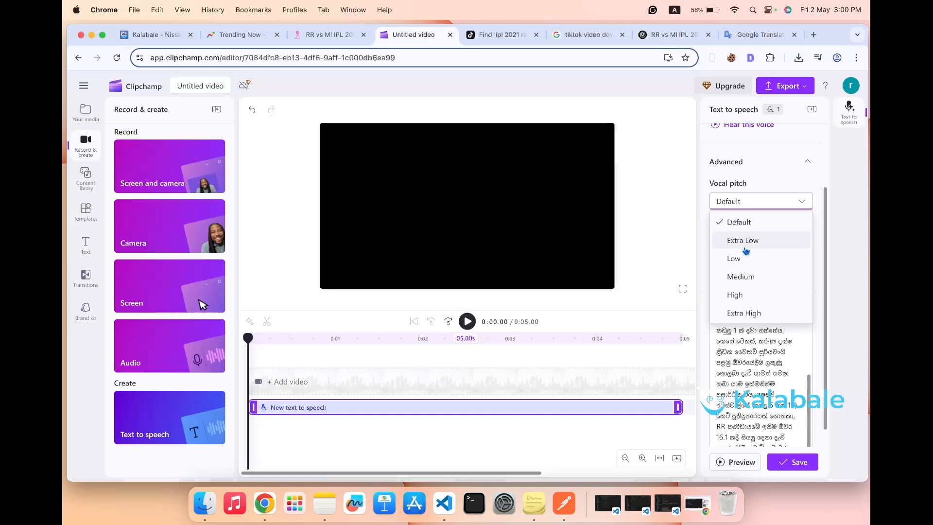
left_click(741, 277)
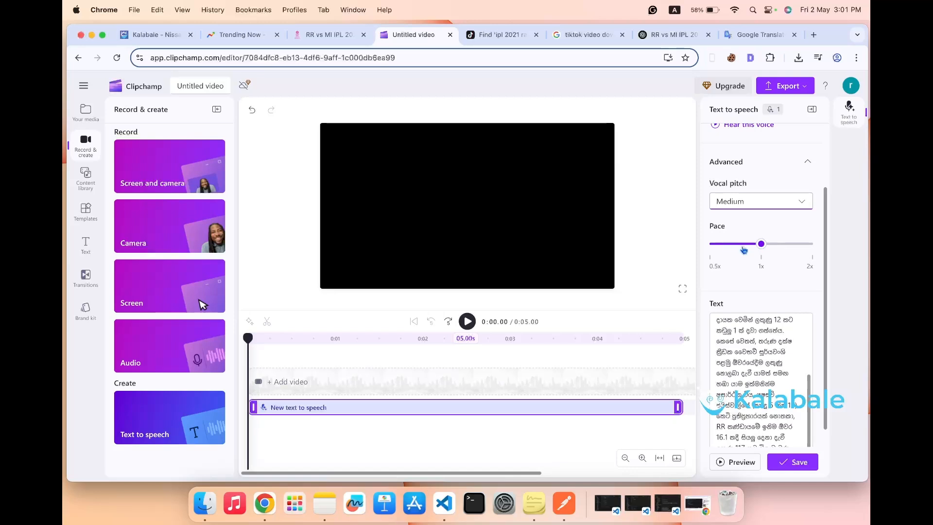
scroll(746, 265, "down", 3)
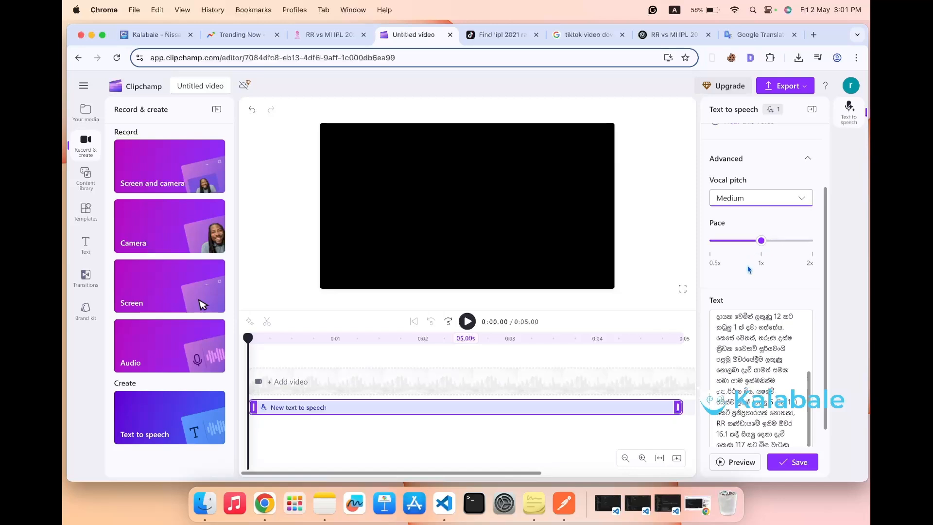
- Preview the narration with the changed pitch, stop the playback and return to the beginning of the script
left_click(731, 462)
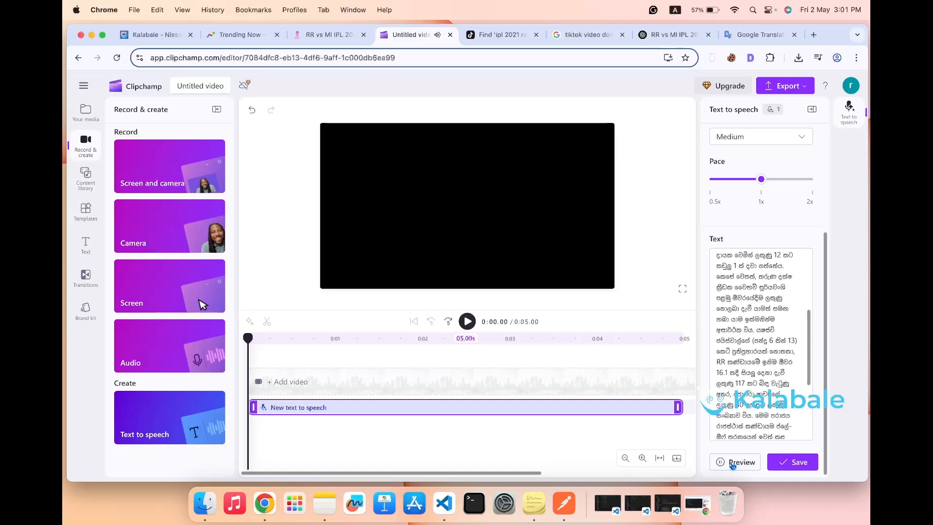
left_click(732, 464)
scroll(759, 300, "up", 3)
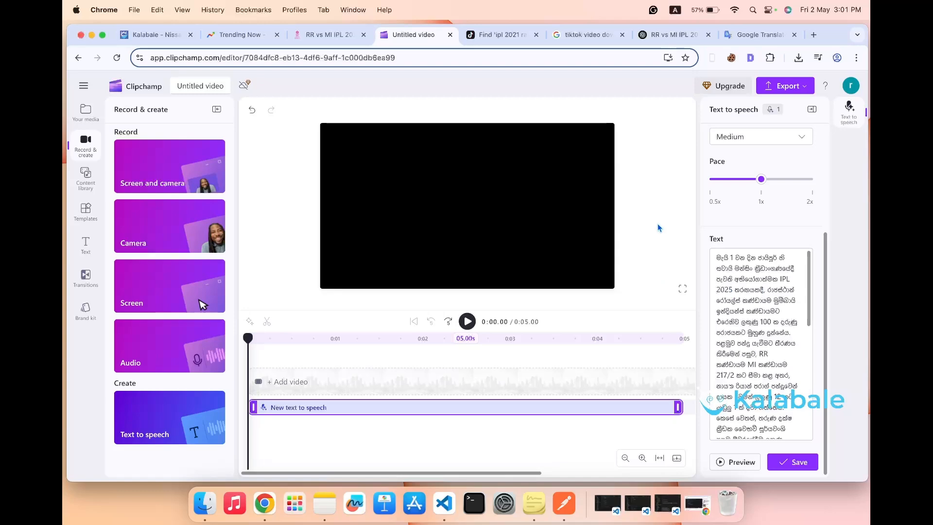
- Open the "What a shot by Sanju Samson" video from the TikTok search results, pause it and copy its link
left_click(489, 45)
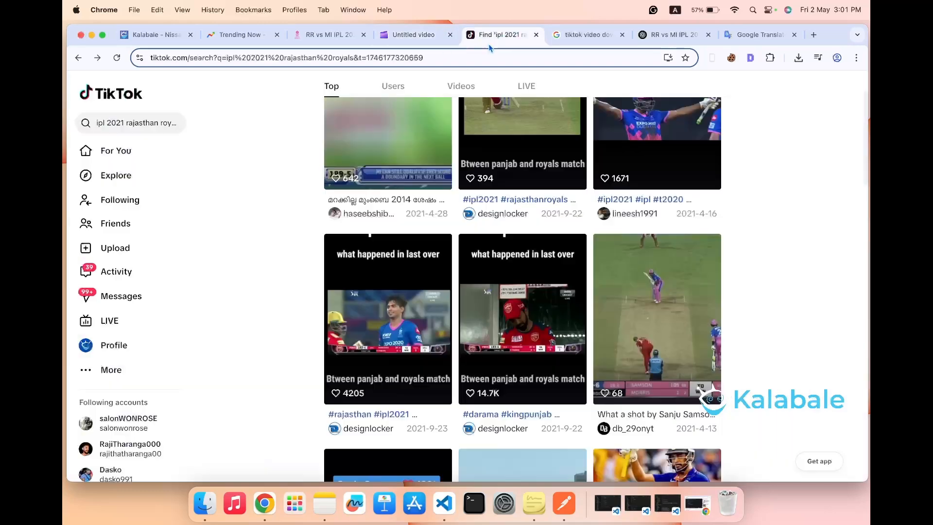
left_click(121, 125)
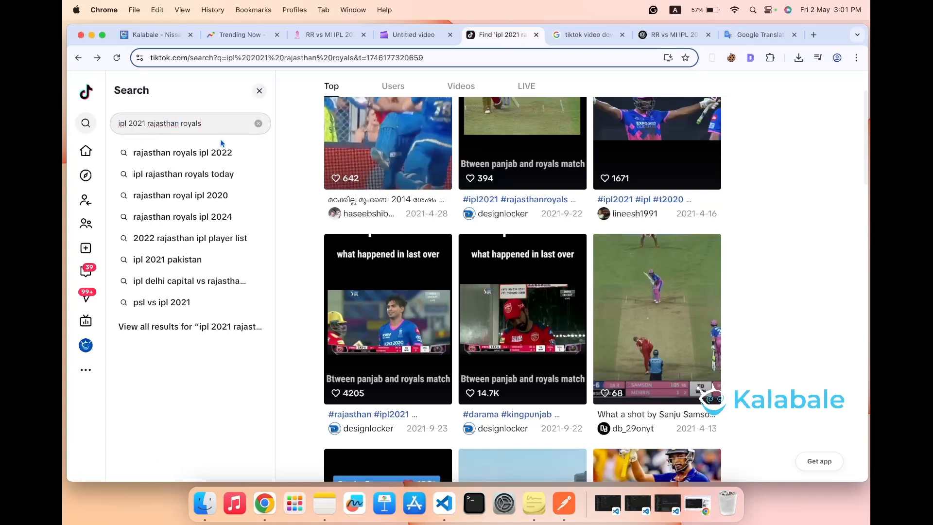
left_click(293, 135)
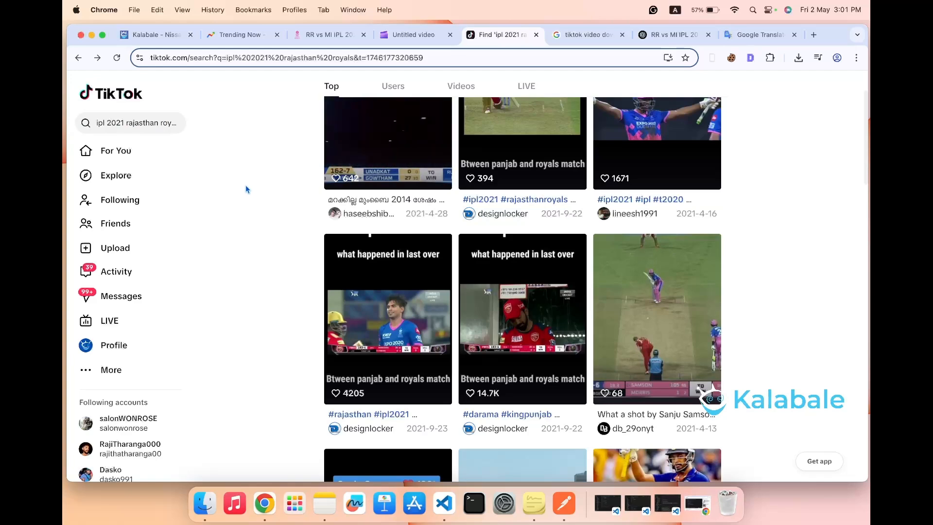
scroll(450, 169, "up", 2)
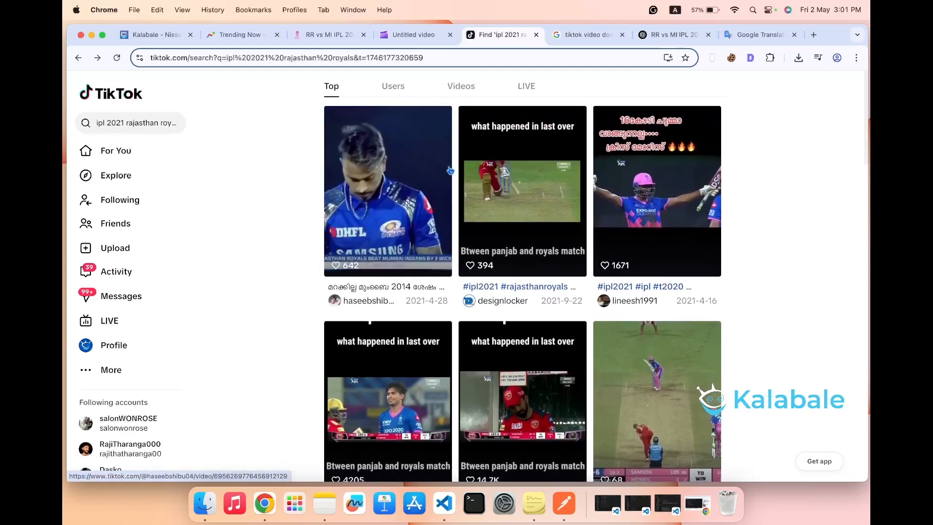
scroll(450, 169, "down", 3)
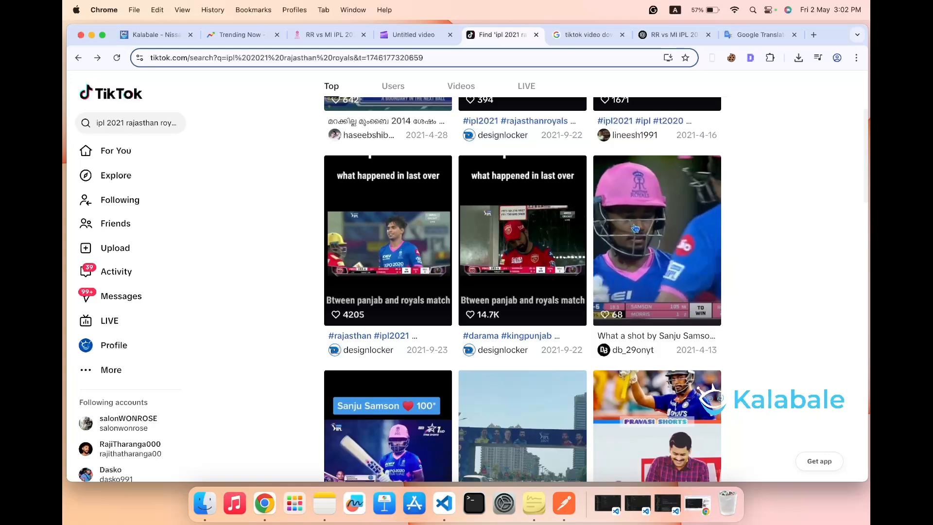
left_click(645, 239)
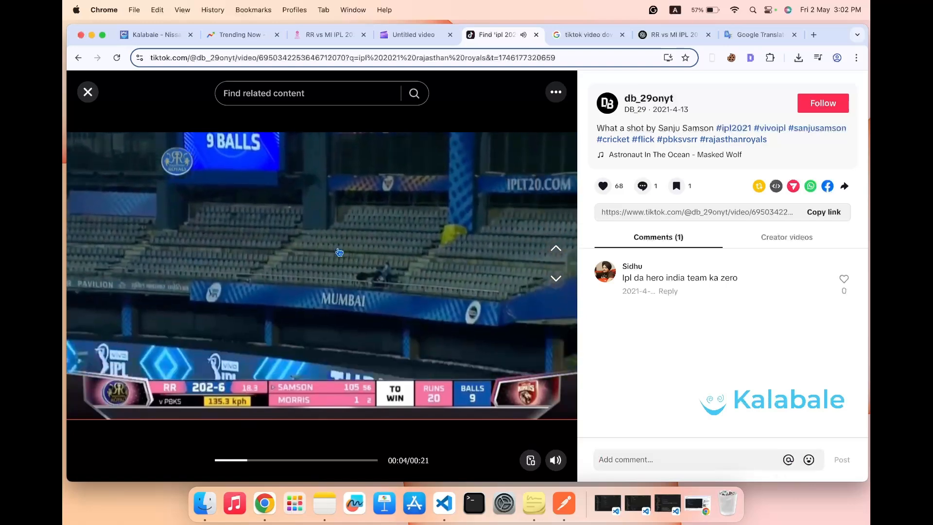
left_click(319, 302)
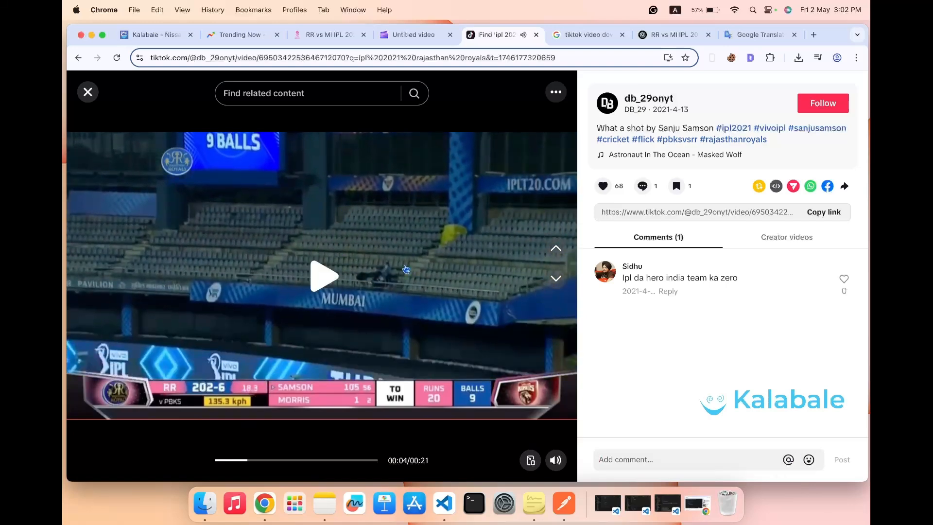
left_click(833, 217)
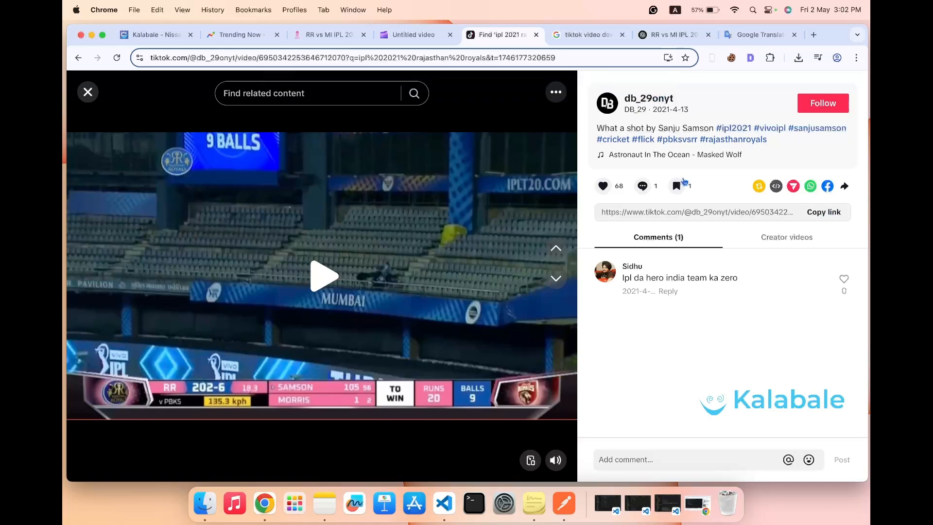
- Open the ssstik.io TikTok downloader from the Google results and submit the copied video link
left_click(580, 38)
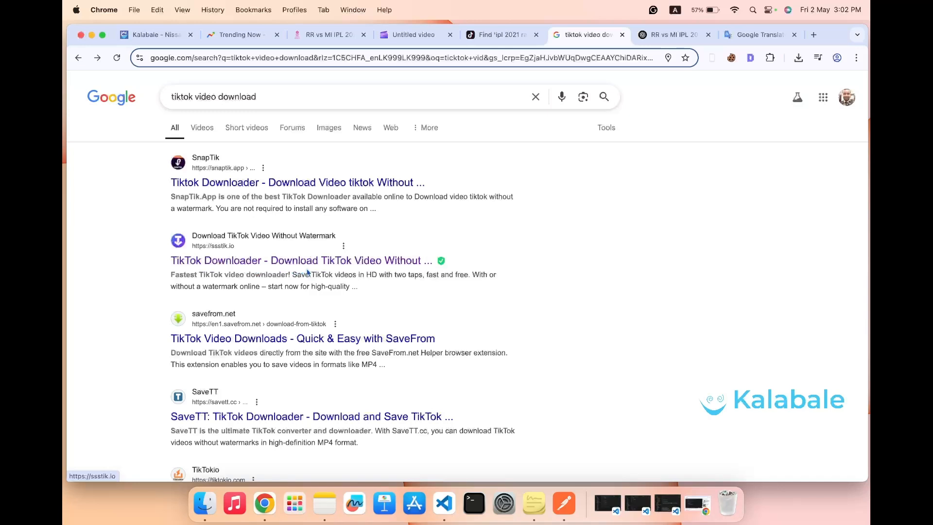
left_click(273, 262)
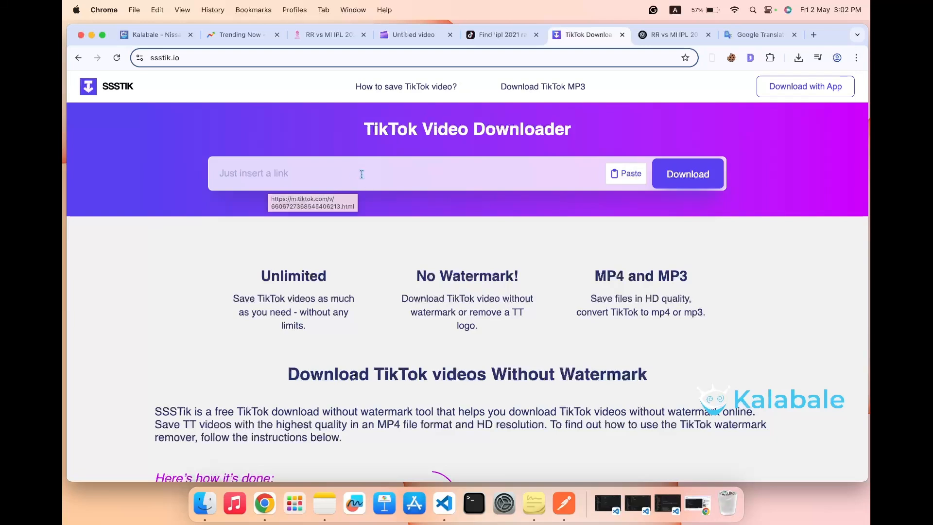
key("super+v")
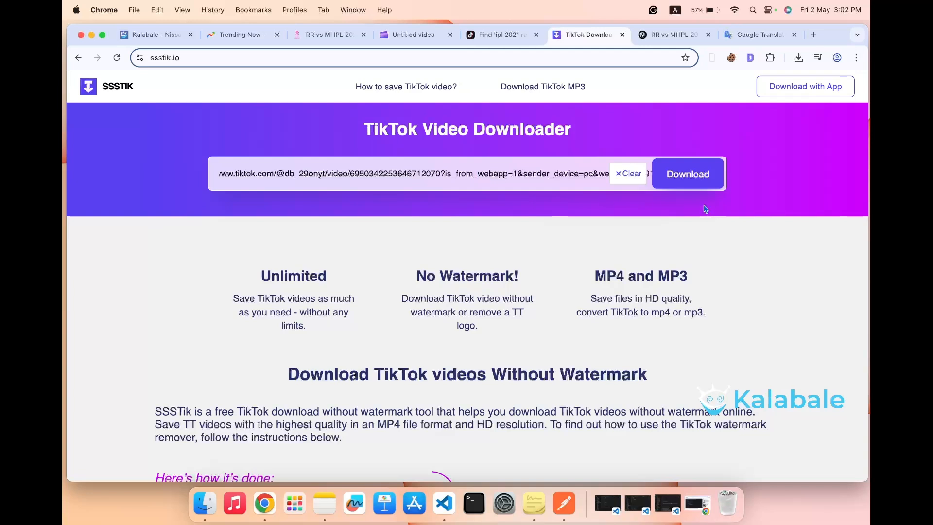
left_click(701, 176)
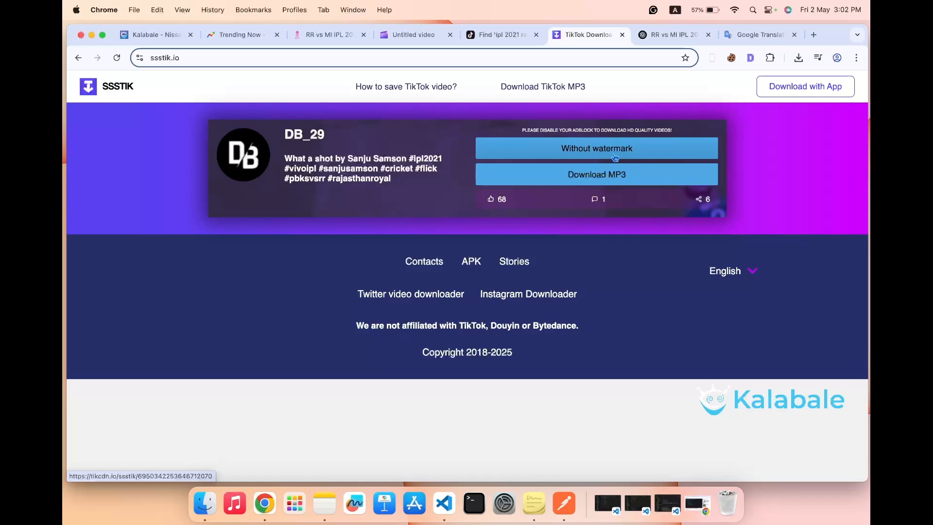
- Download the video without watermark and save it to the Desktop as "ipl match video.mp4"
left_click(604, 155)
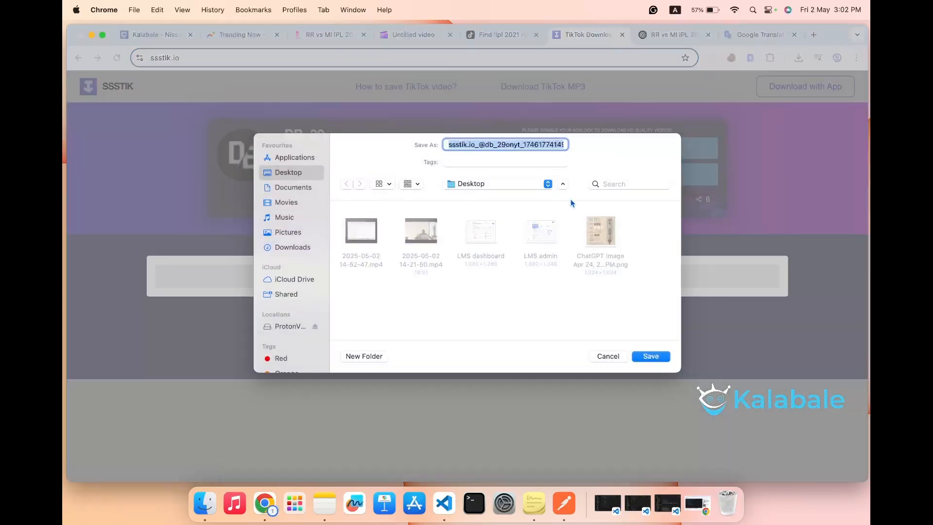
type("sanju")
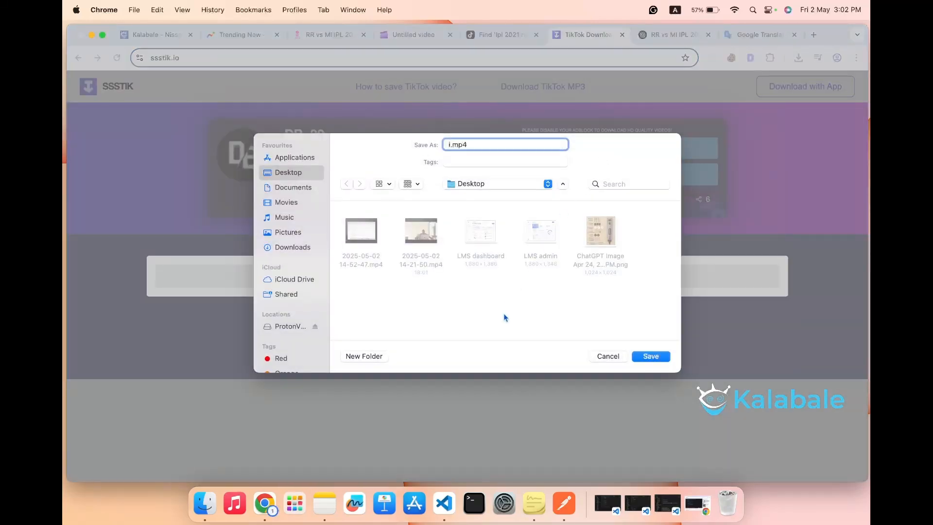
key("Return")
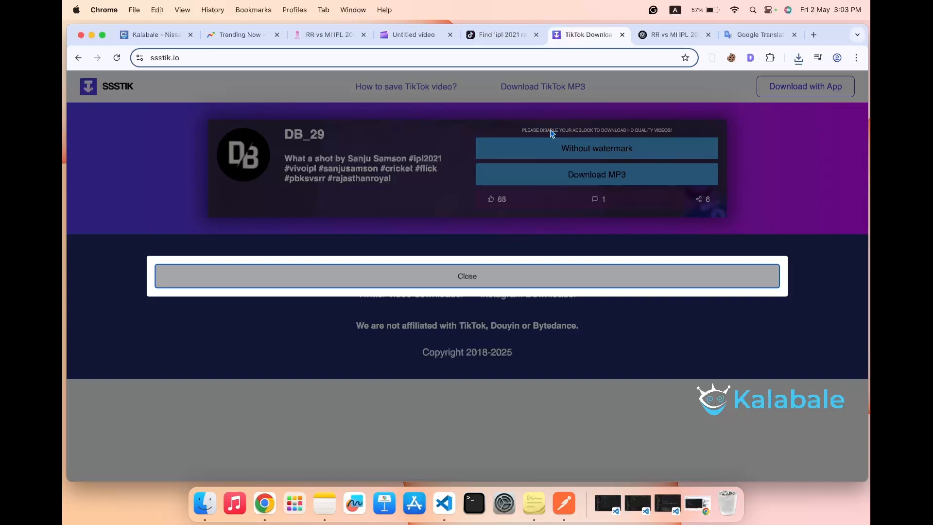
- Switch to the Clipchamp project and import "ipl match video.mp4" from the Desktop
left_click(395, 36)
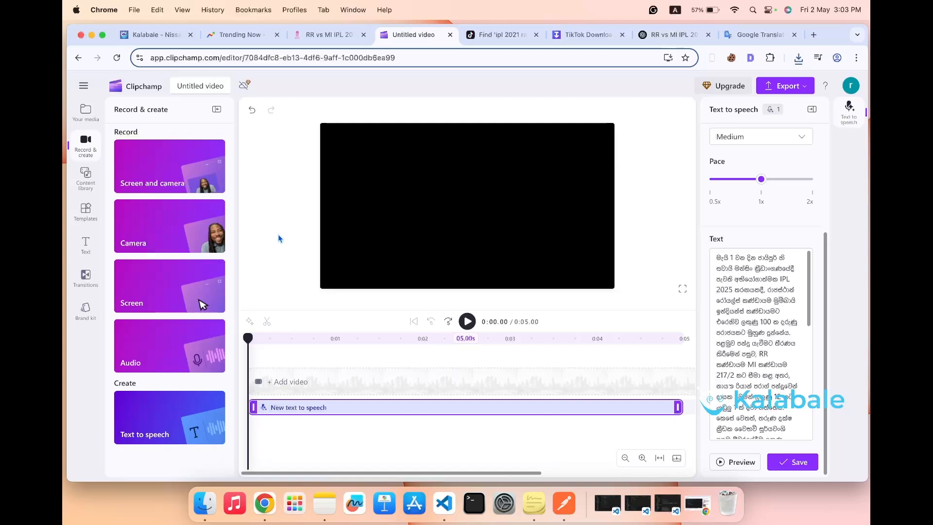
left_click(290, 384)
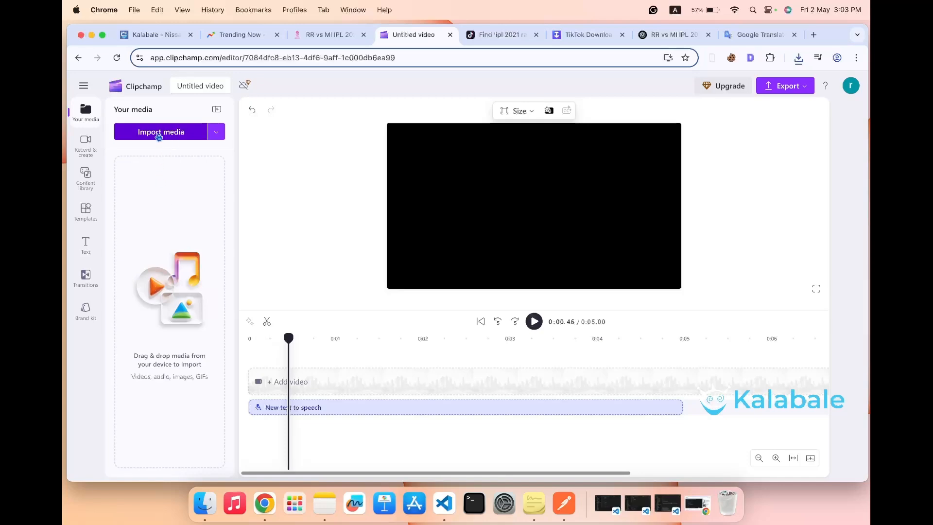
left_click(158, 136)
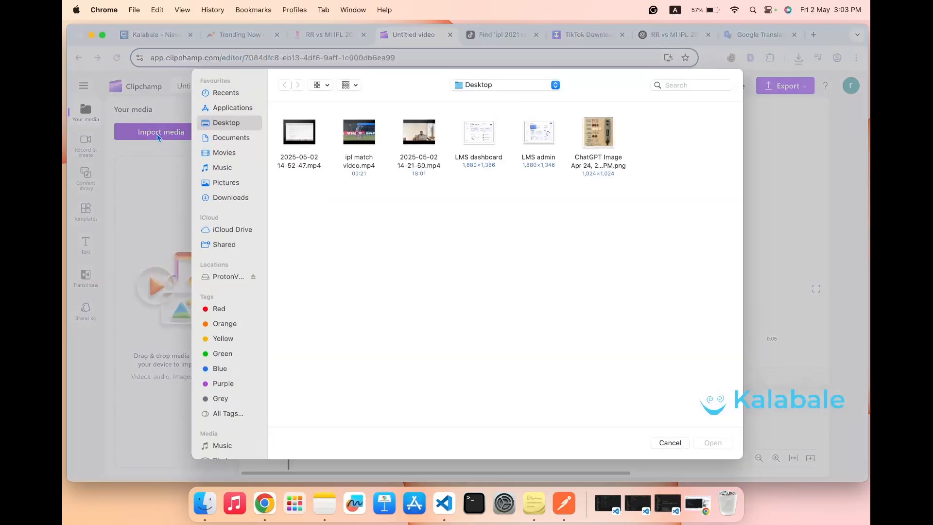
left_click(368, 162)
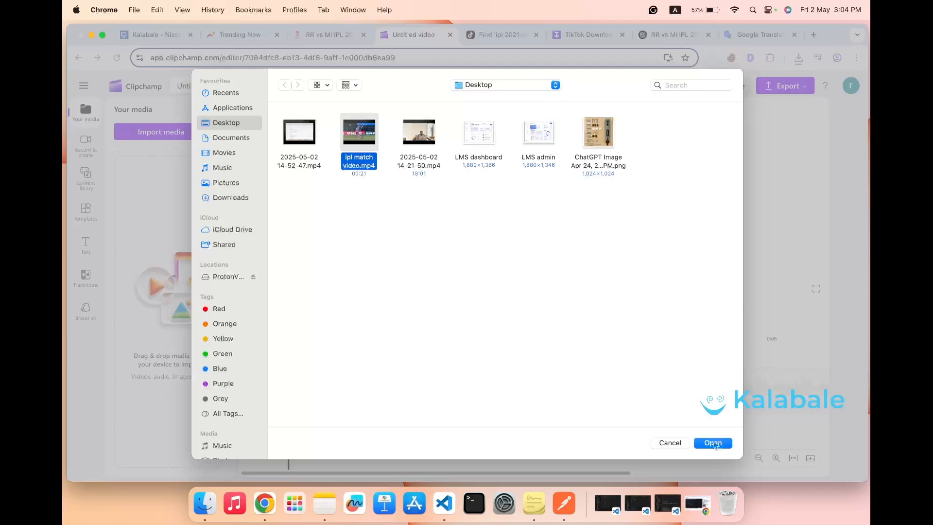
left_click(713, 443)
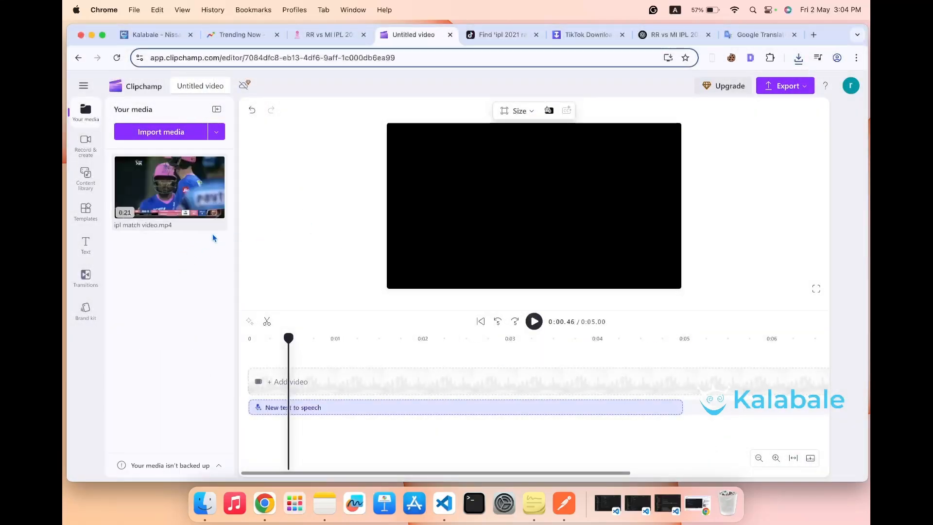
- Add the imported match video to the timeline and move it to start at 0:00
mouse_move(167, 200)
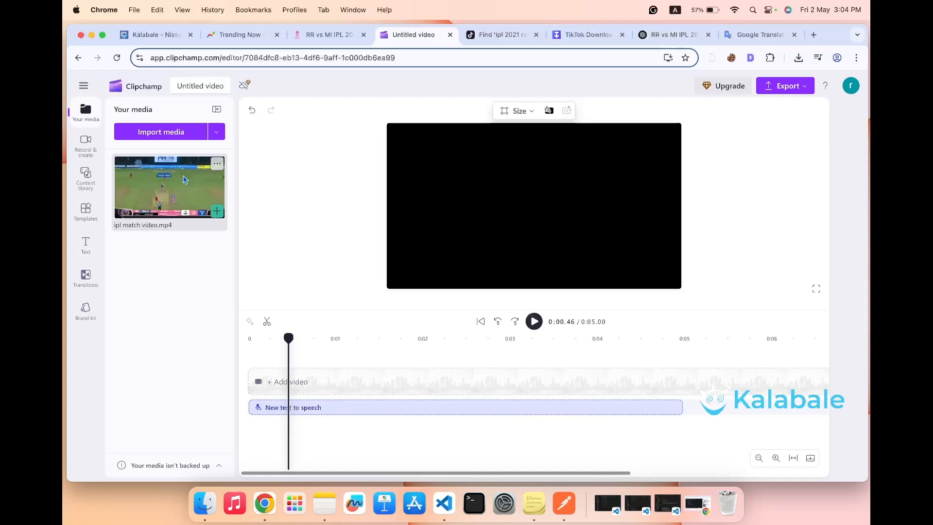
left_click(216, 212)
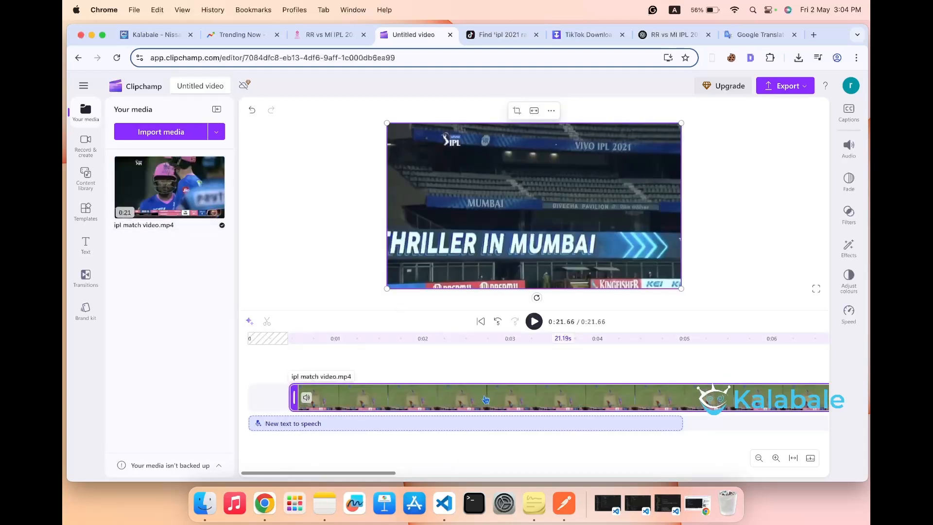
left_click_drag(486, 399, 451, 400)
left_click(445, 401)
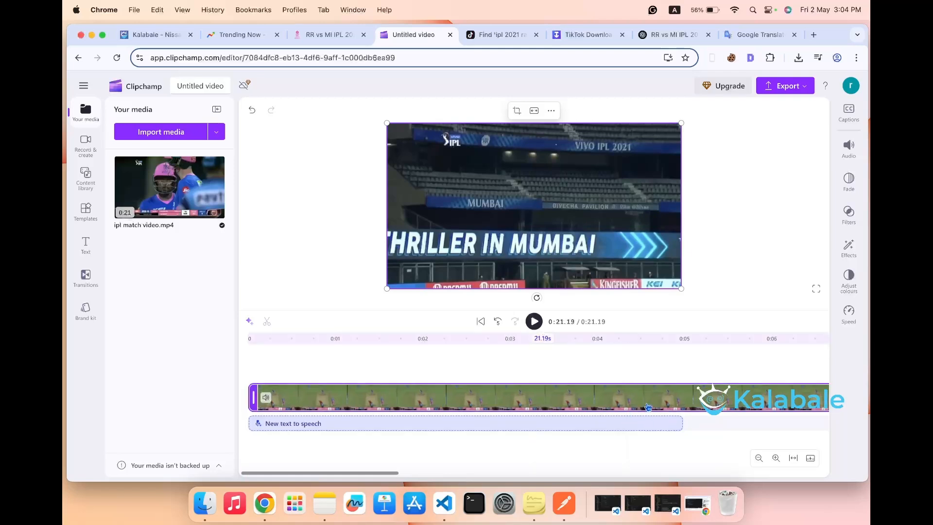
- Trim the end of the match video to 5 seconds so it lines up with the text-to-speech clip
scroll(534, 397, "right", 10)
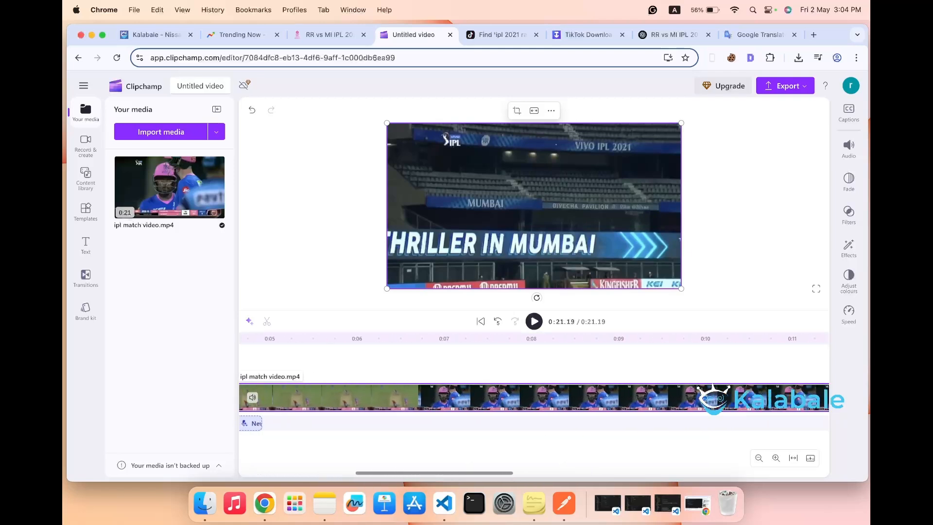
scroll(535, 398, "right", 20)
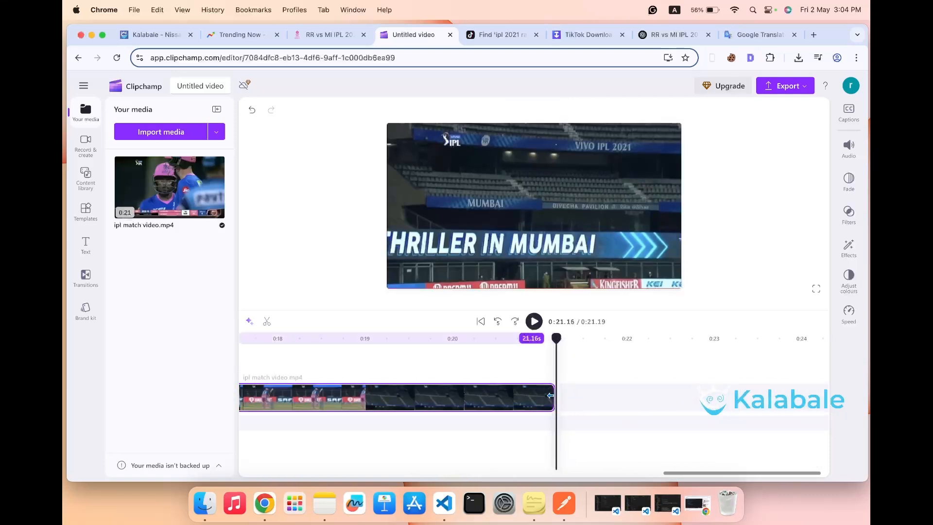
left_click_drag(550, 397, 392, 397)
scroll(392, 397, "left", 6)
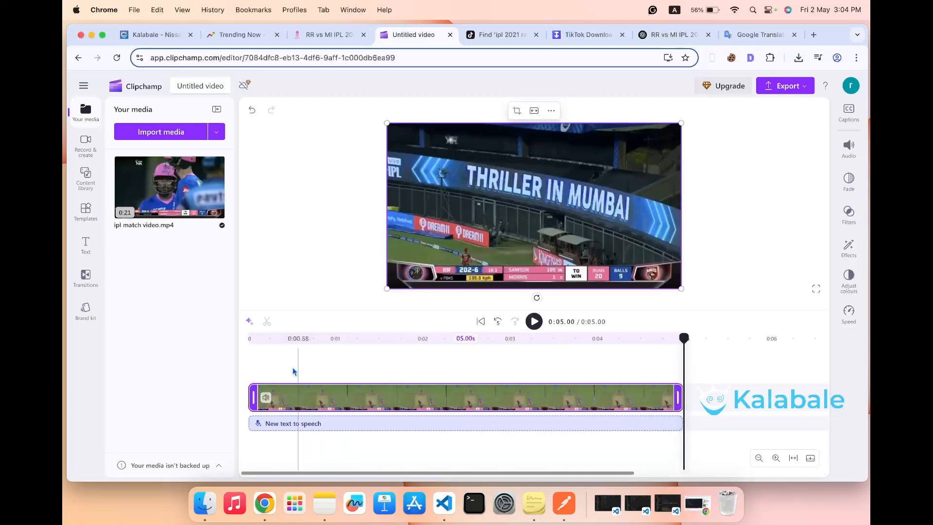
- Return the playhead to the start of the timeline and play the trimmed project
left_click(250, 362)
left_click_drag(251, 361, 246, 361)
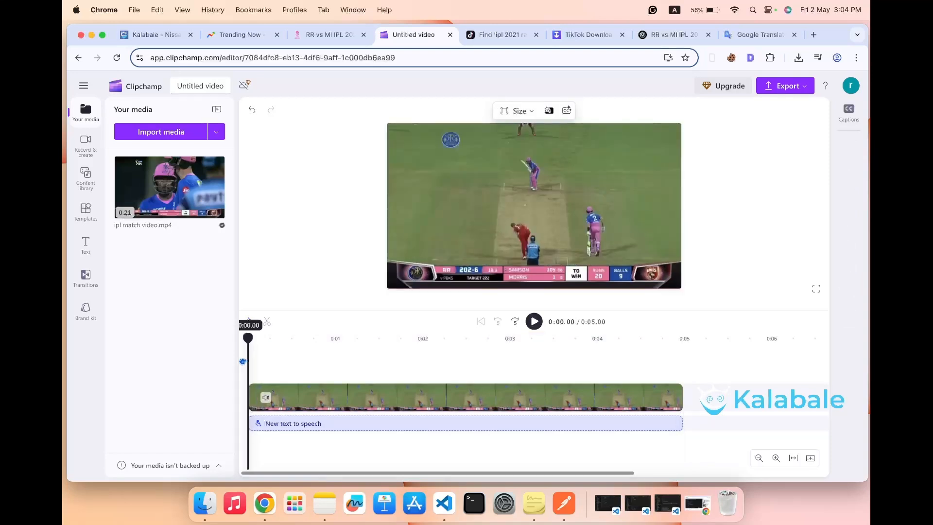
left_click(534, 321)
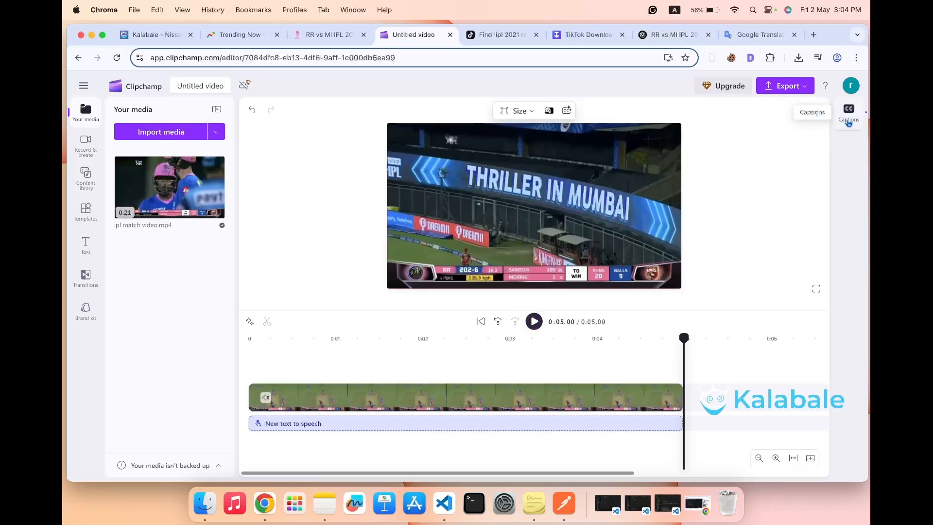
- Save the Sinhala text-to-speech clip with the Sameera voice to generate its narration audio, and close its settings
left_click(528, 428)
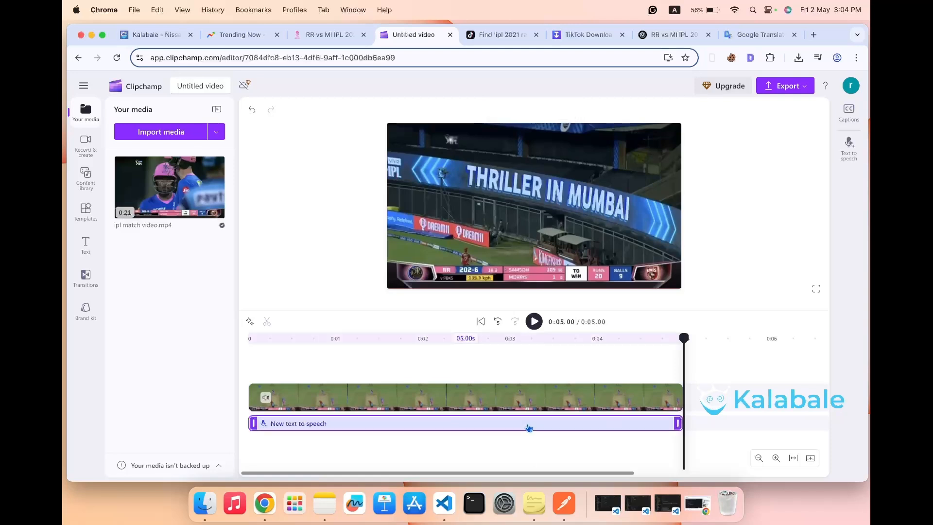
left_click(846, 154)
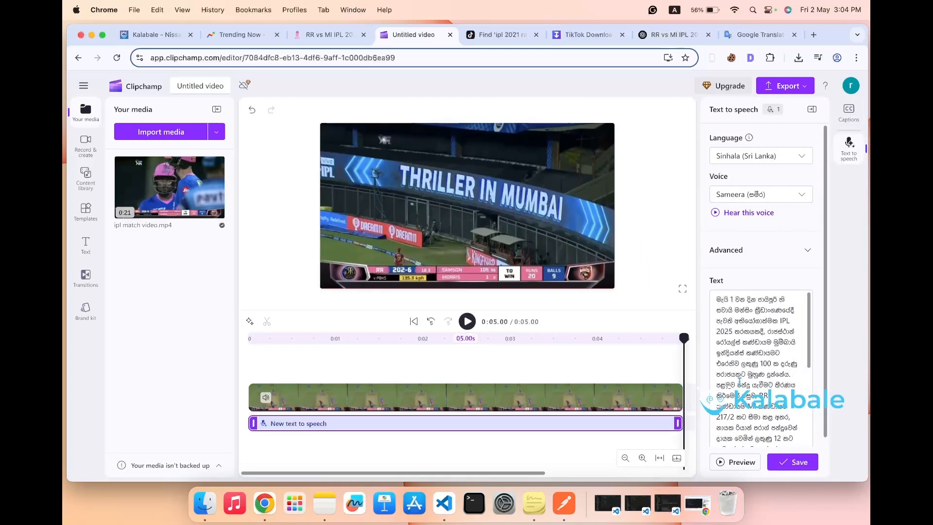
left_click(797, 463)
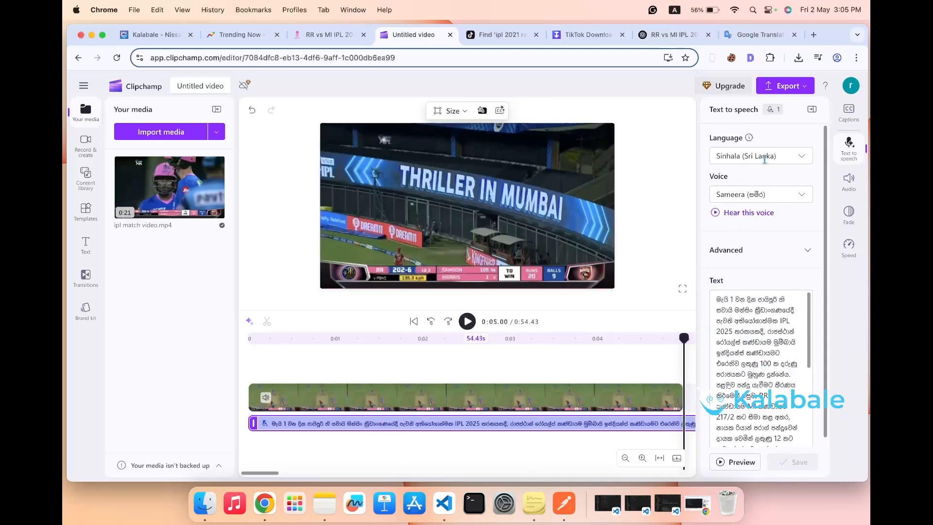
left_click(849, 145)
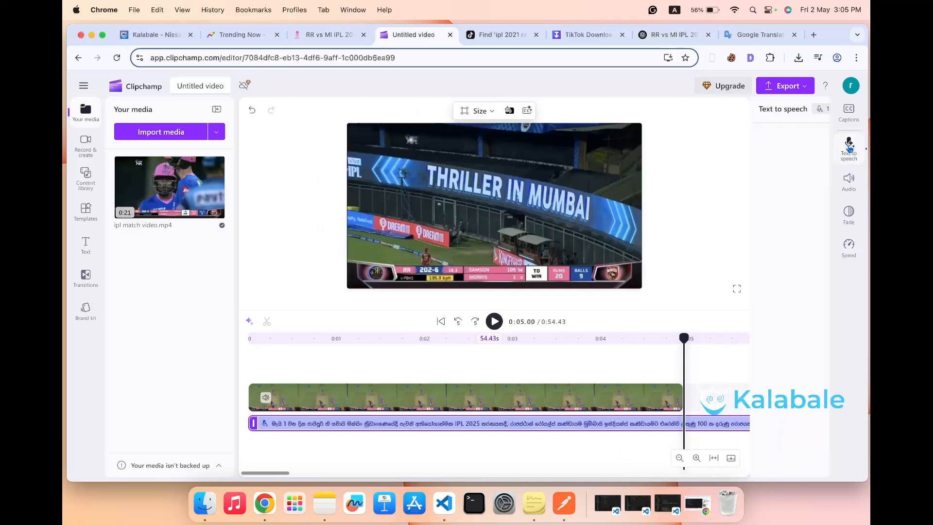
- Extend the end of the match video on the timeline to about 10.75 seconds
scroll(663, 401, "right", 10)
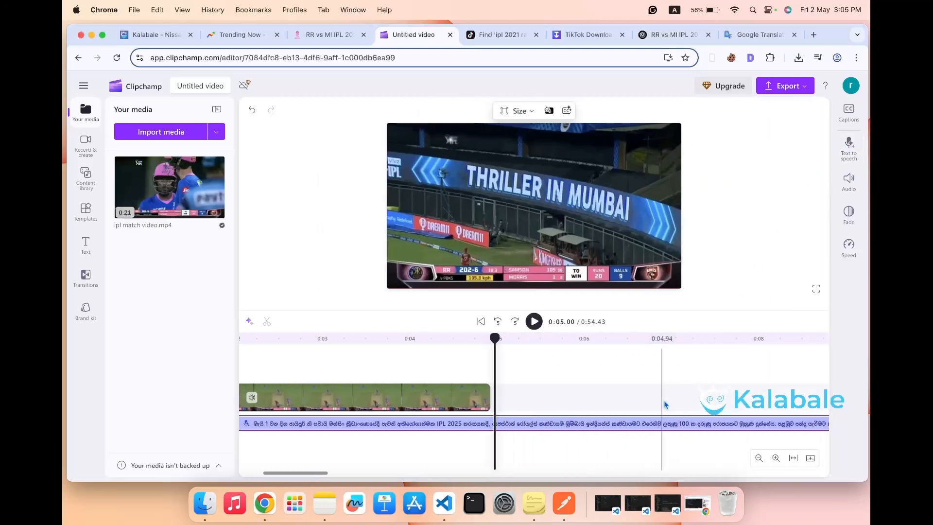
scroll(663, 401, "left", 10)
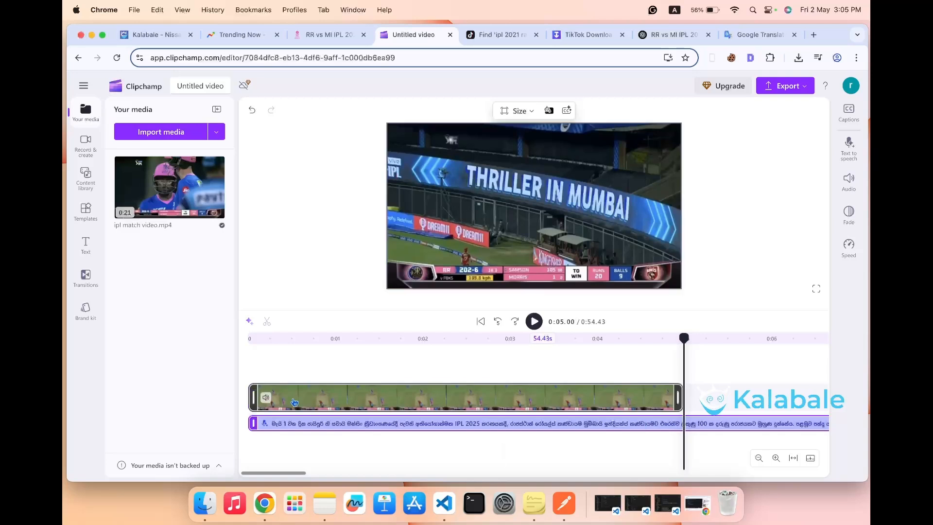
left_click(677, 397)
left_click_drag(678, 397, 698, 397)
left_click_drag(814, 395, 815, 396)
scroll(816, 399, "right", 12)
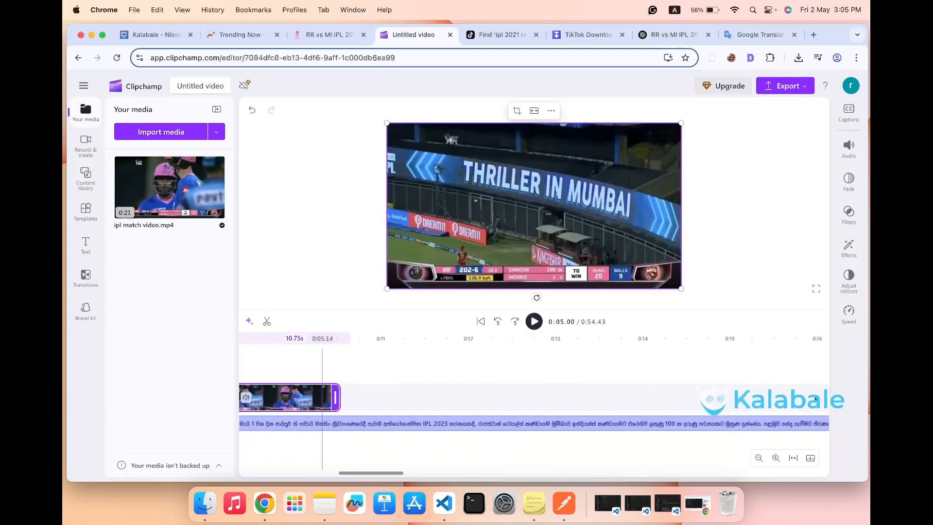
- Extend the match video to its full length of about 21 seconds and return the playhead to the timeline start
scroll(815, 399, "left", 5)
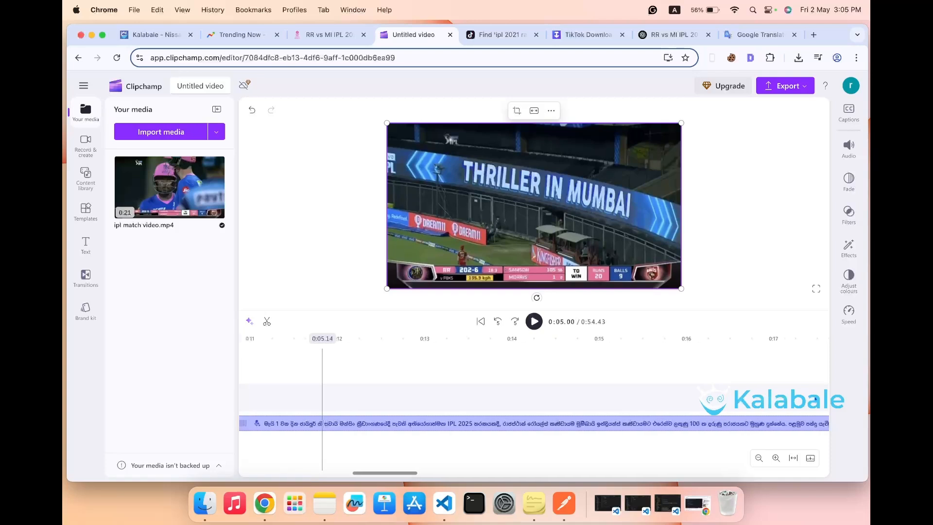
left_click(759, 460)
left_click(760, 459)
left_click(759, 460)
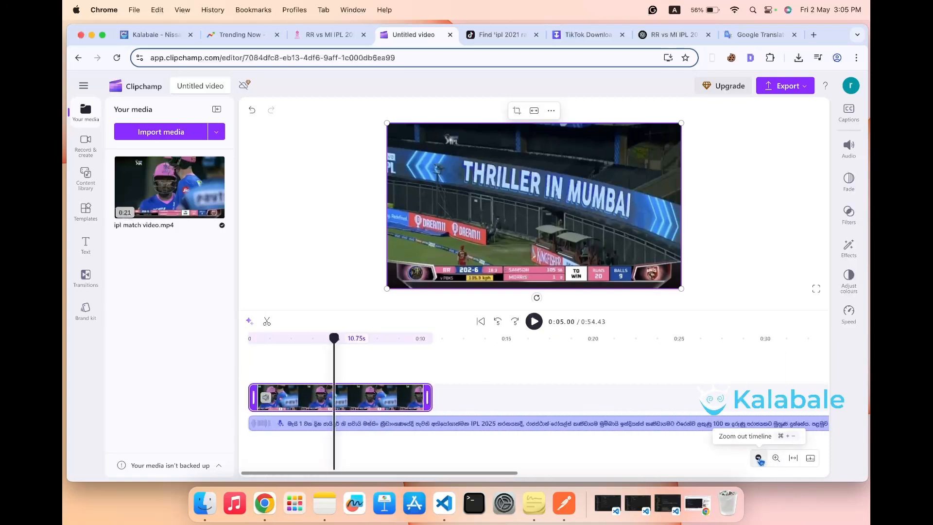
left_click(759, 459)
left_click(760, 459)
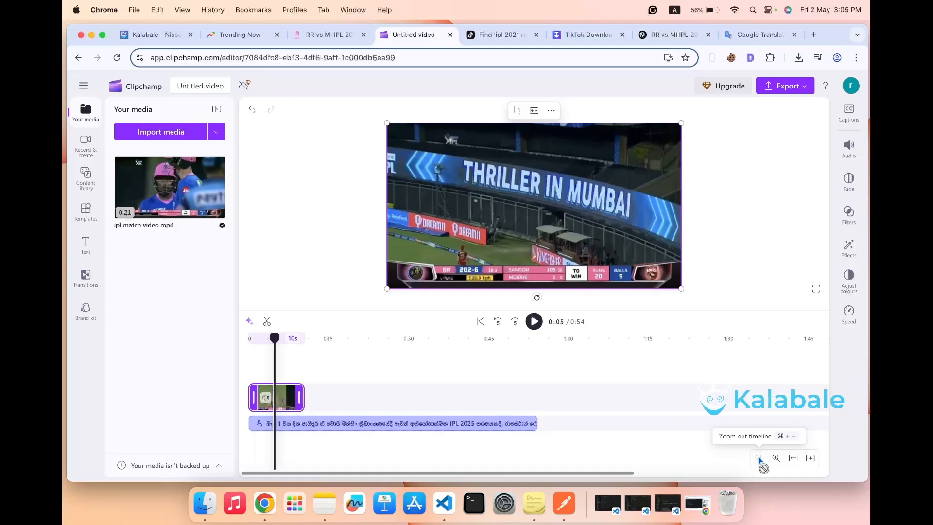
left_click_drag(300, 397, 379, 388)
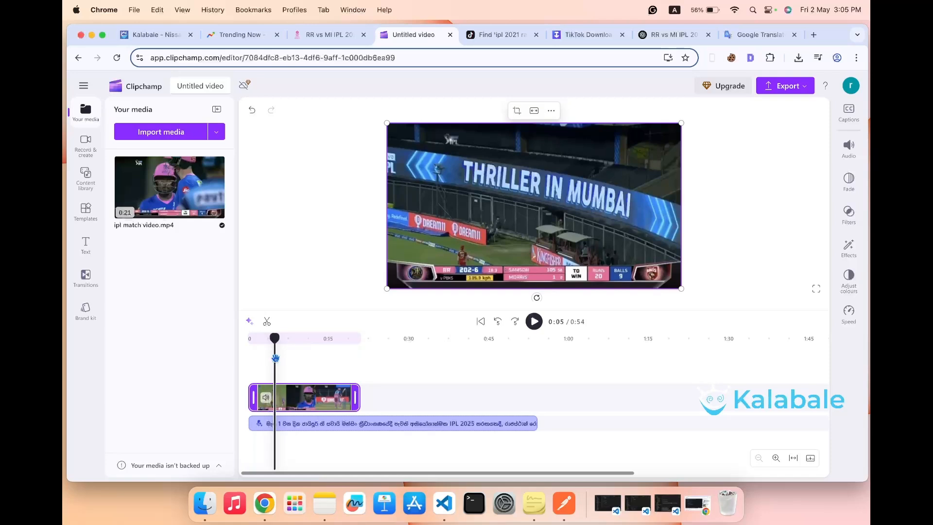
left_click_drag(275, 358, 247, 363)
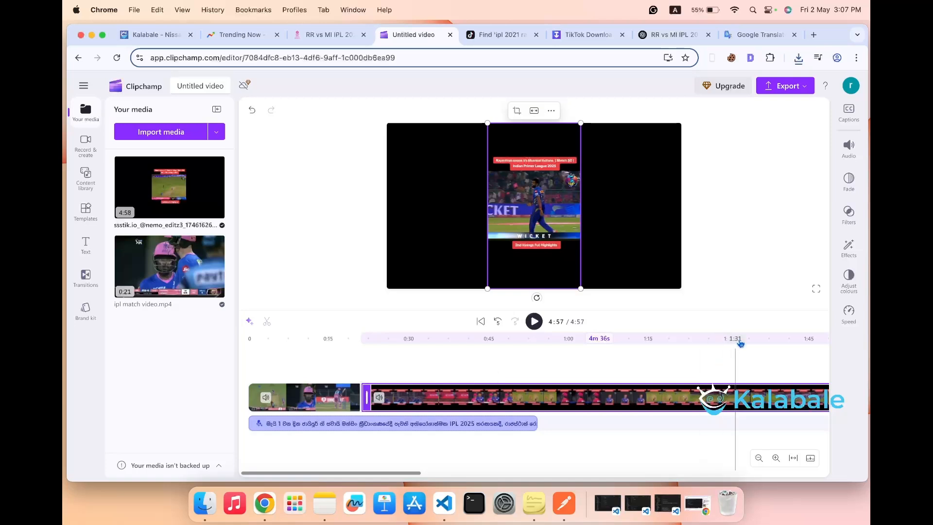
- Trim the end of the second match video to about 0:54 so it lines up with the text-to-speech clip's end
scroll(667, 401, "right", 5)
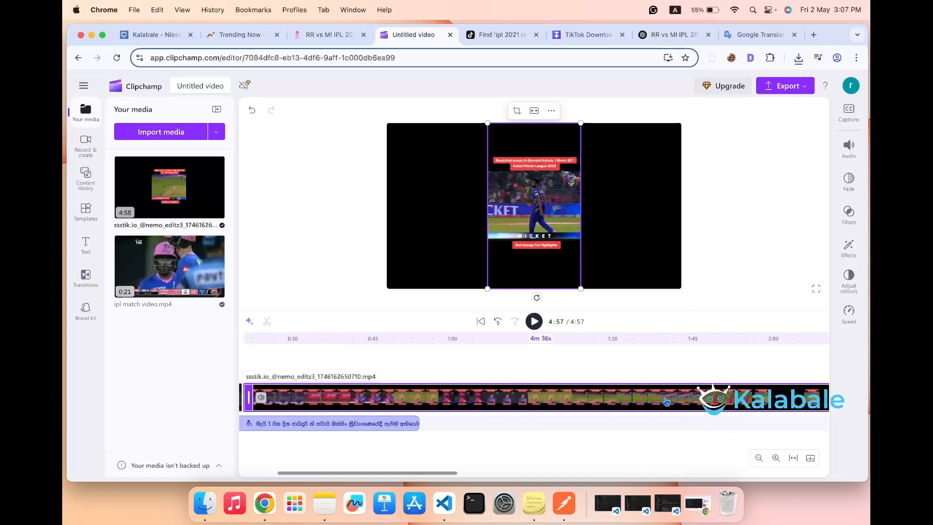
left_click(758, 458)
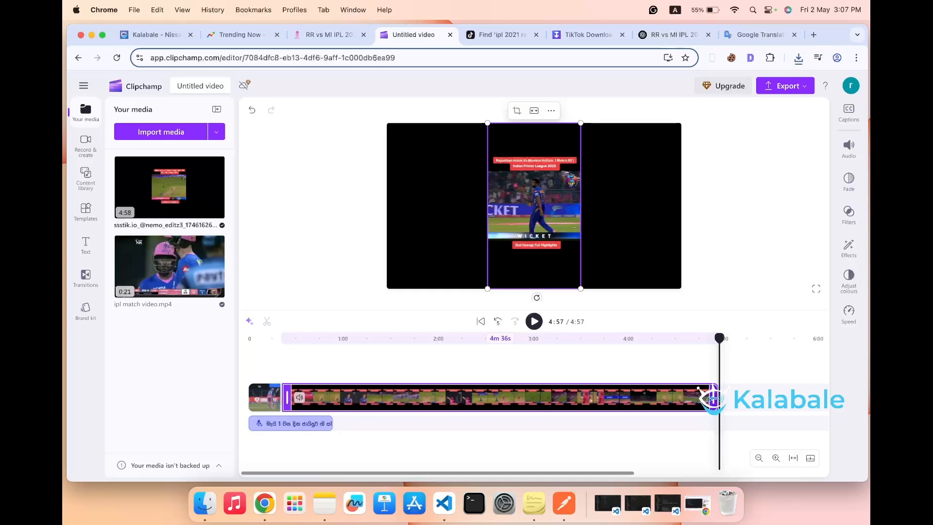
left_click_drag(713, 397, 334, 398)
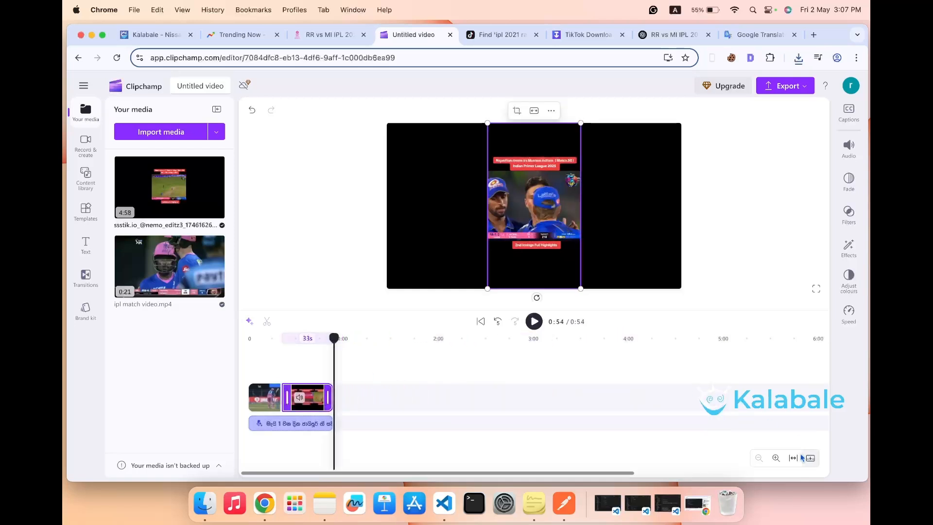
left_click(776, 458)
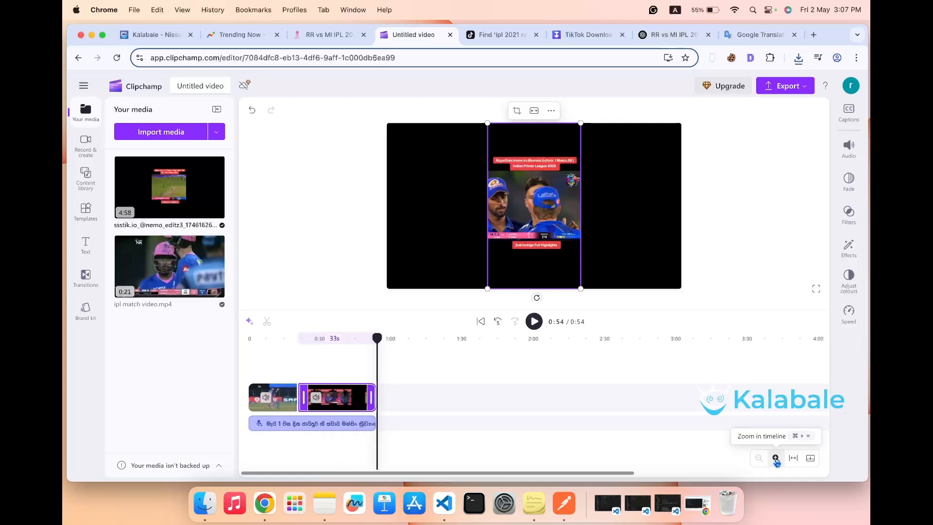
left_click(776, 458)
left_click(776, 458)
left_click(775, 458)
left_click(776, 459)
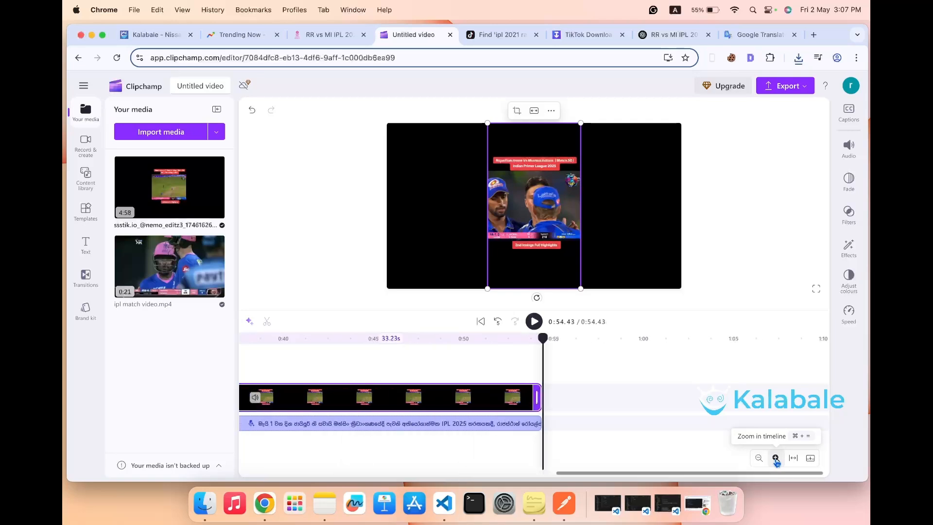
- Mute the audio of both match video clips on the timeline
scroll(481, 402, "left", 15)
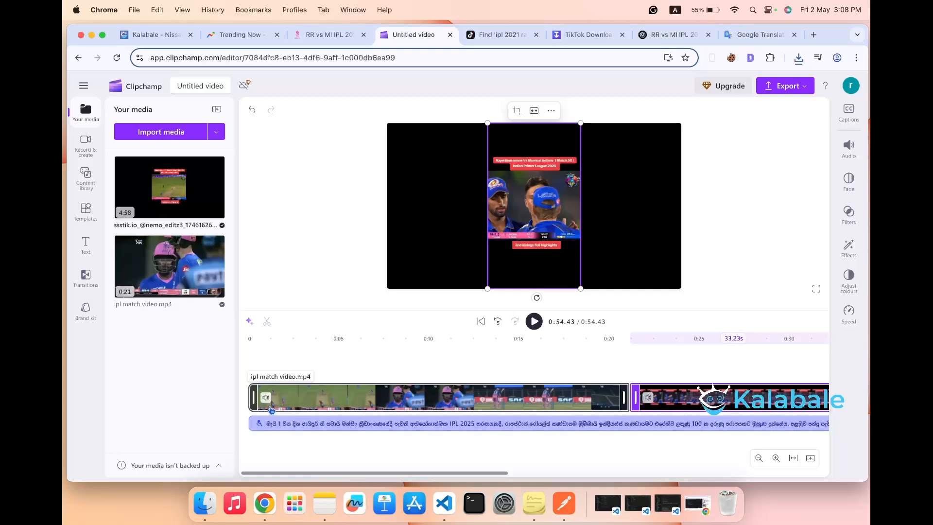
left_click(275, 425)
left_click(267, 405)
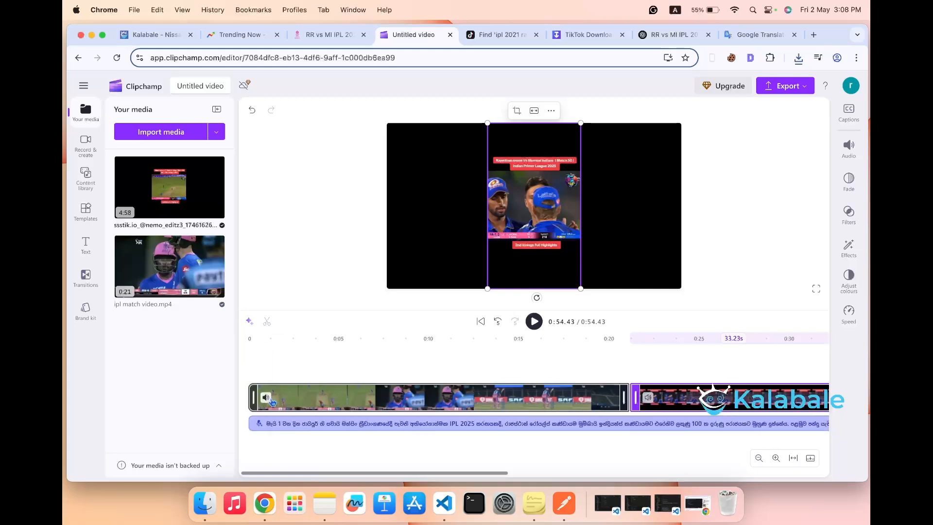
left_click(267, 401)
left_click(266, 398)
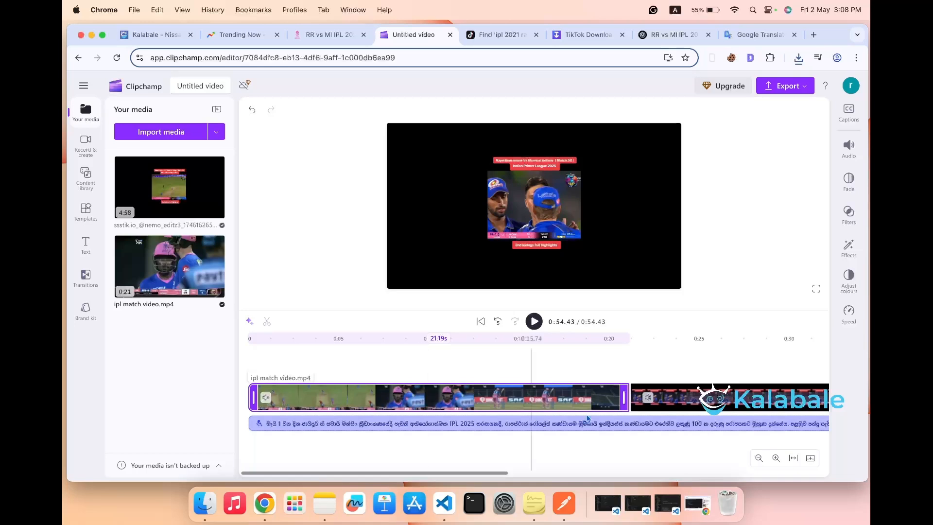
left_click(648, 398)
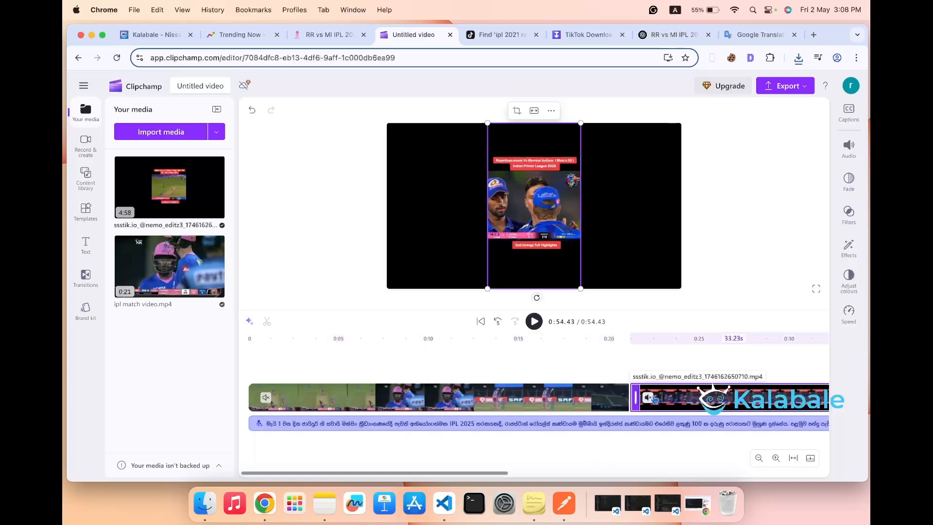
- Play the whole project from 0:00 with the sound volume raised to review the narration over the muted footage
left_click(247, 366)
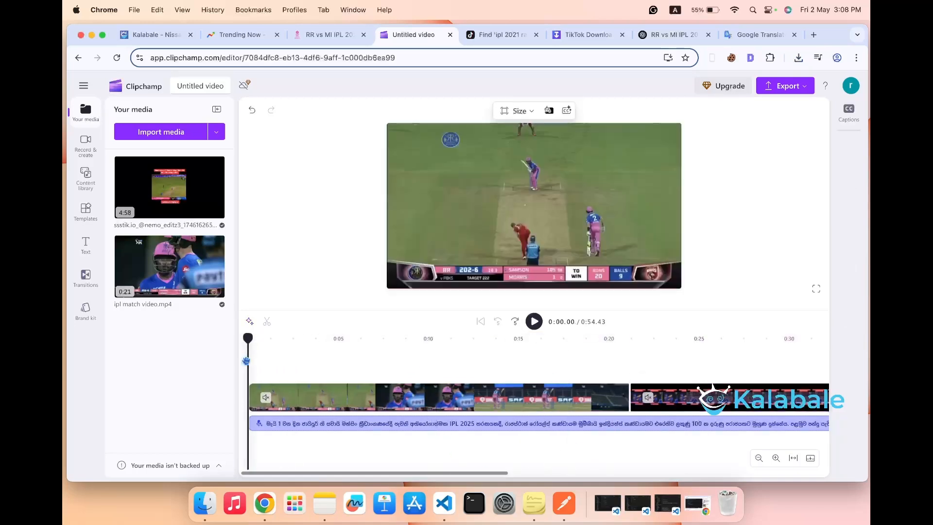
left_click(534, 322)
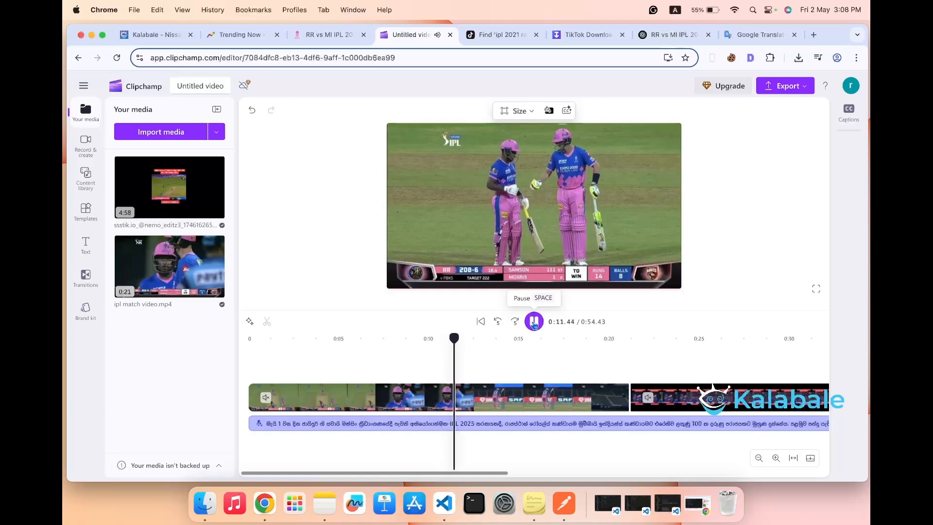
key("XF86AudioRaiseVolume")
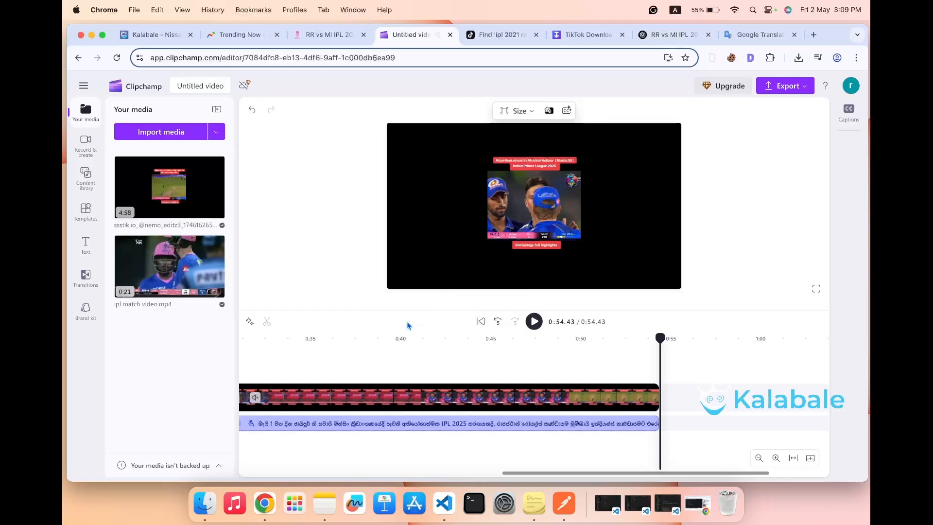
left_click(534, 180)
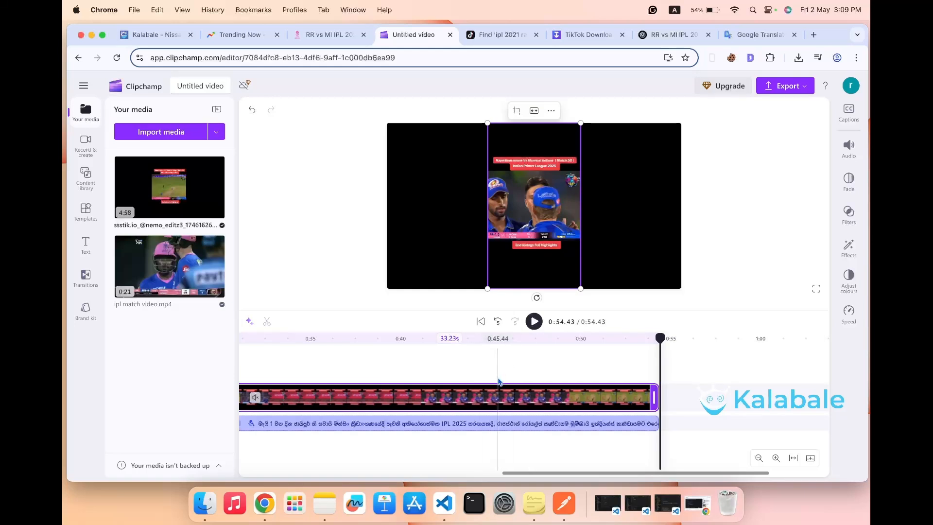
left_click(774, 215)
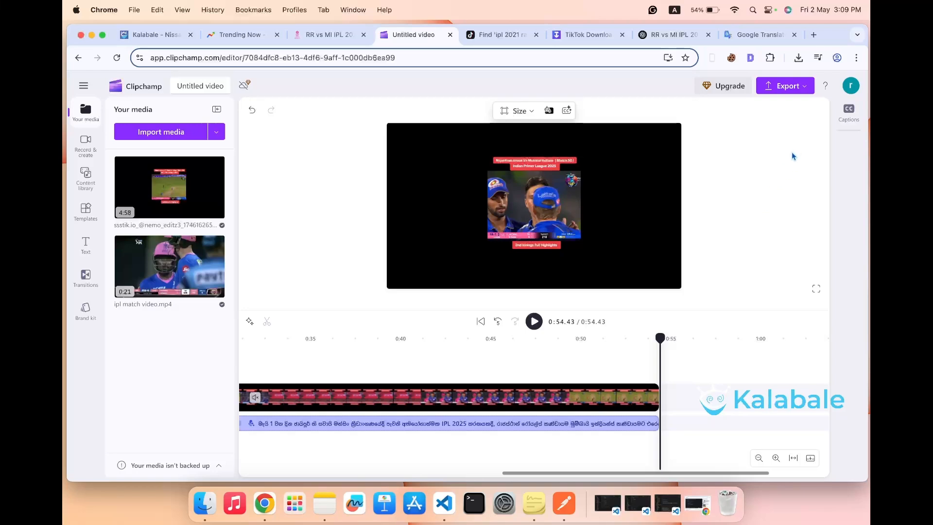
- Export the project in 1080p quality and save the file to the Desktop under its suggested name
left_click(791, 91)
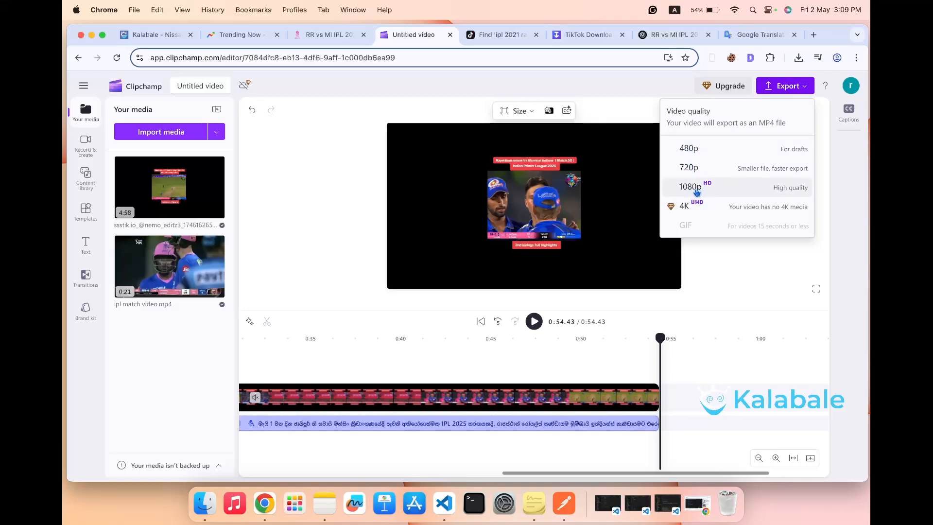
left_click(730, 189)
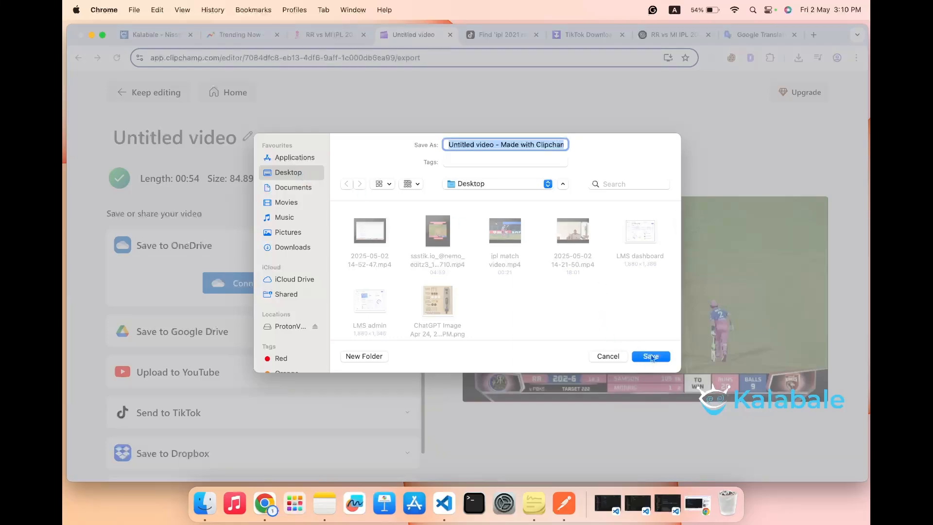
left_click(651, 357)
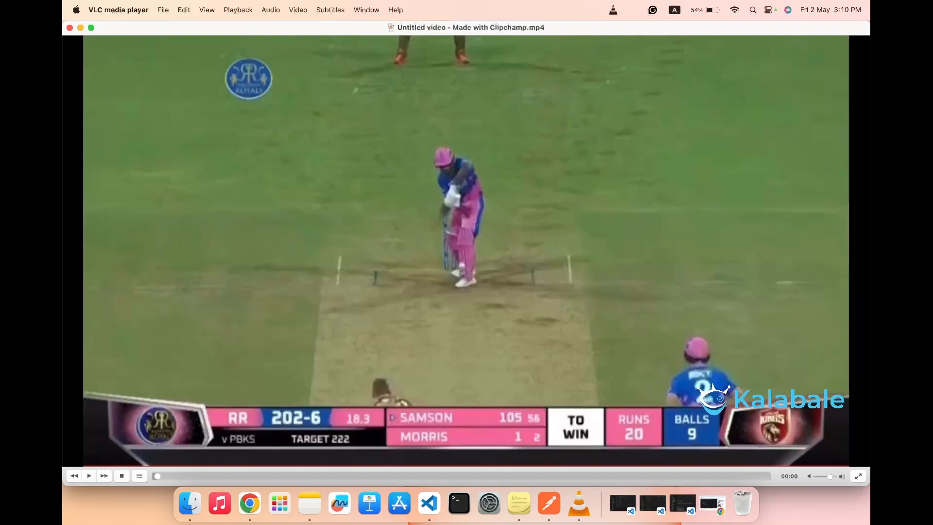
- Play the exported video in VLC media player and pause it at about 0:23
key("space")
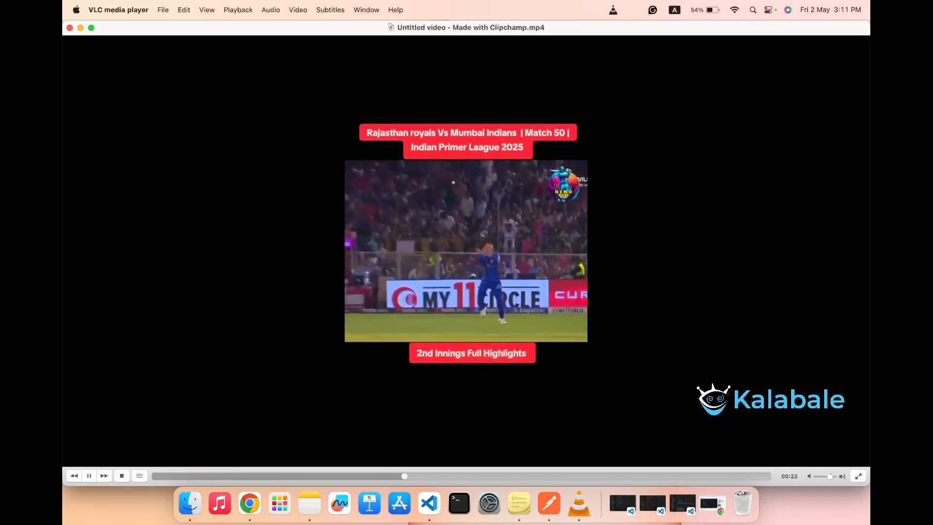
key("space")
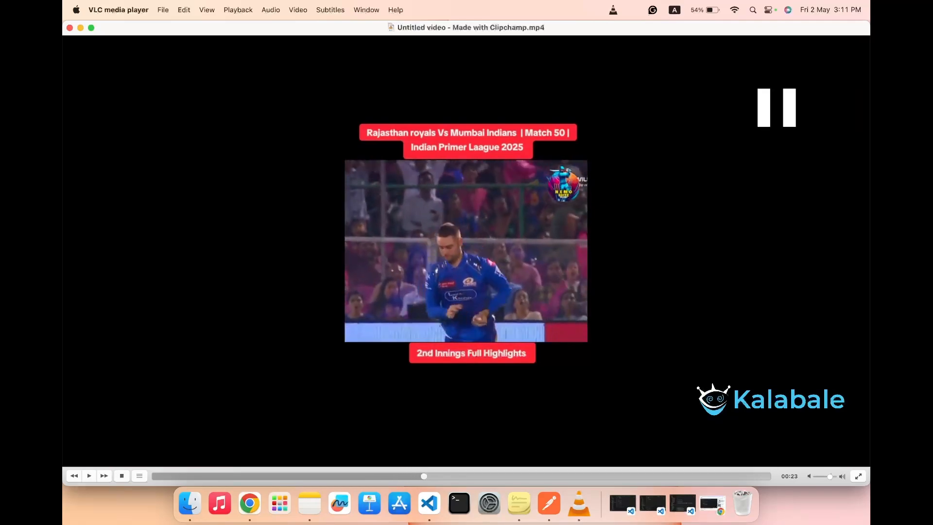